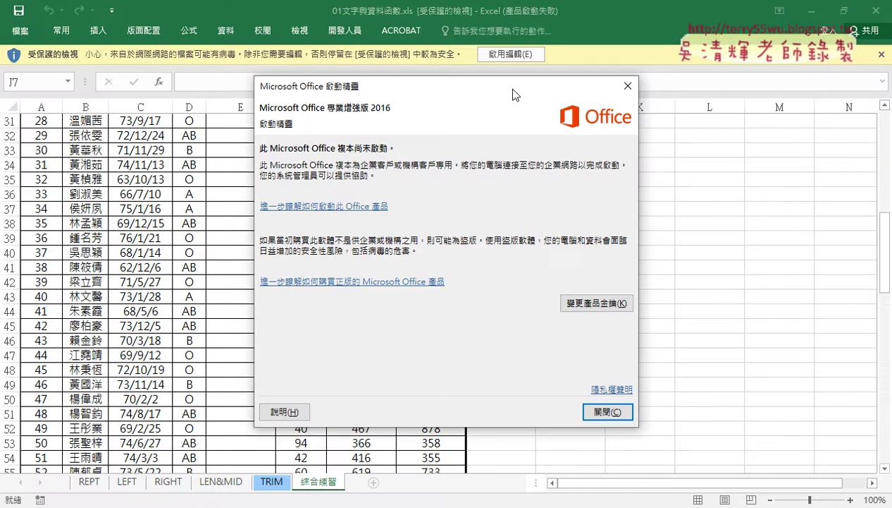
Step: Dismiss the activation notice, enable editing, widen column E for phone numbers and select E4
left_click(615, 412)
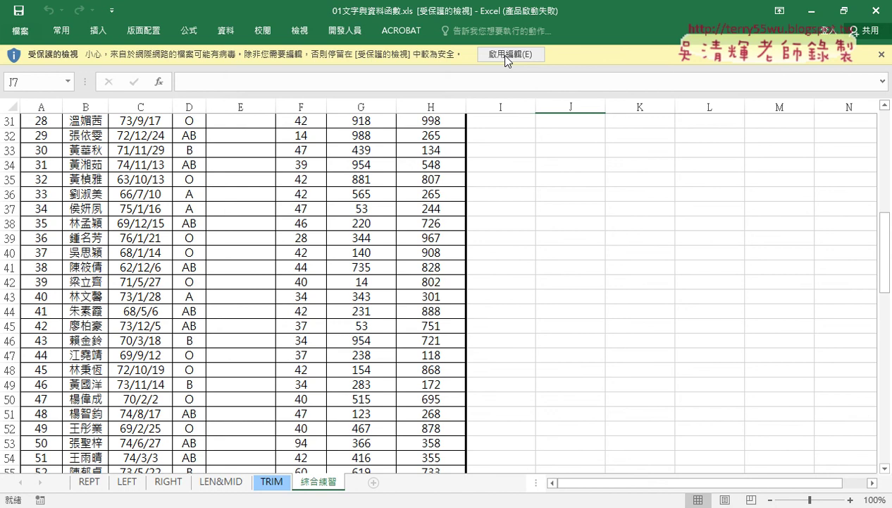
left_click(506, 59)
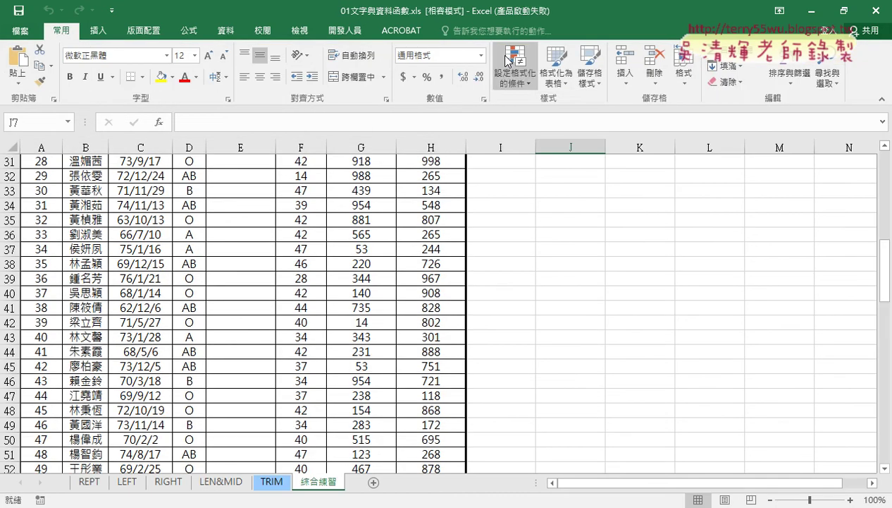
scroll(502, 294, "up", 6)
scroll(502, 294, "up", 4)
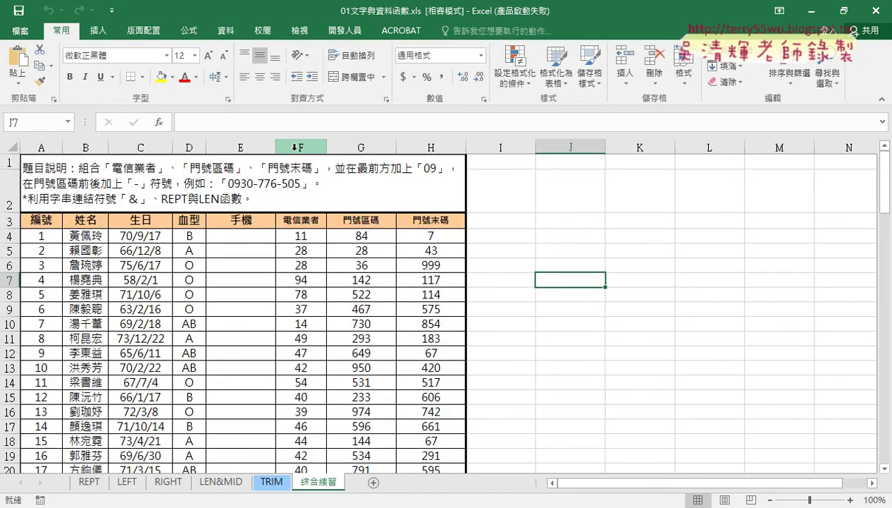
left_click_drag(277, 148, 376, 148)
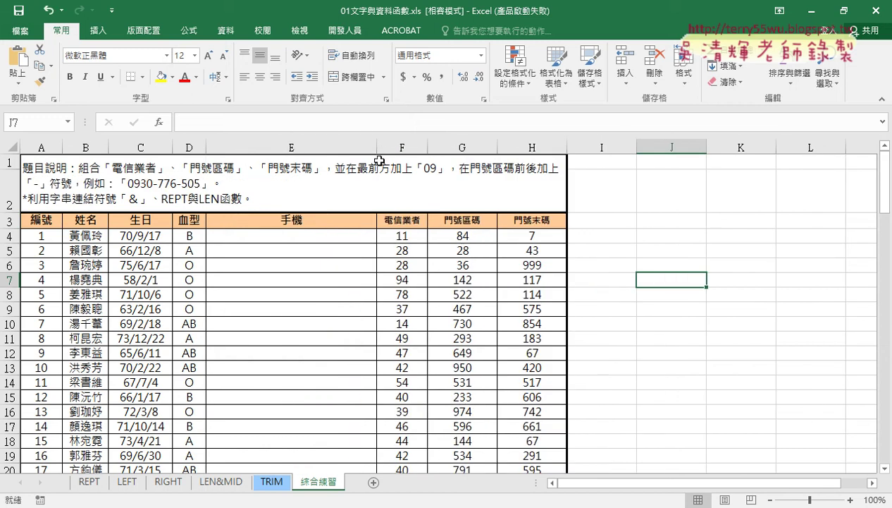
left_click(319, 236)
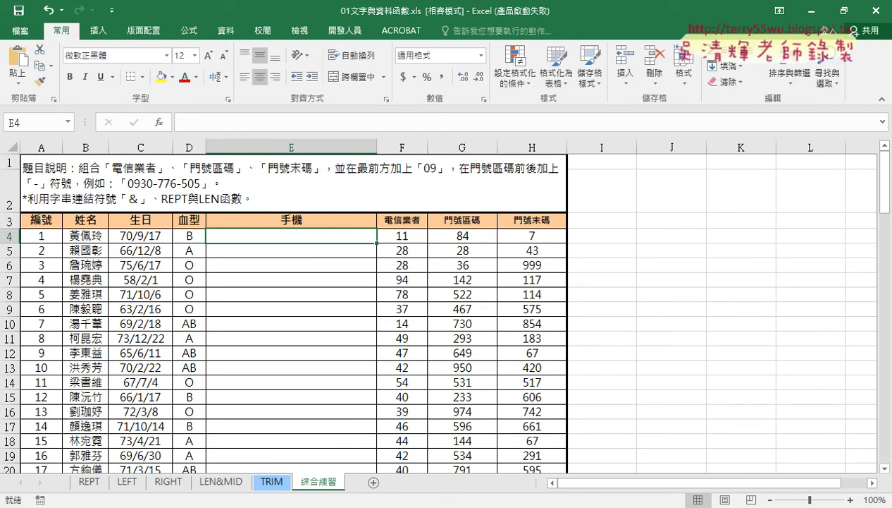
Step: Open 01_文字與資料函數程式碼.docx from the 01_文字與資料函數 folder in Google Drive
key("alt+Tab")
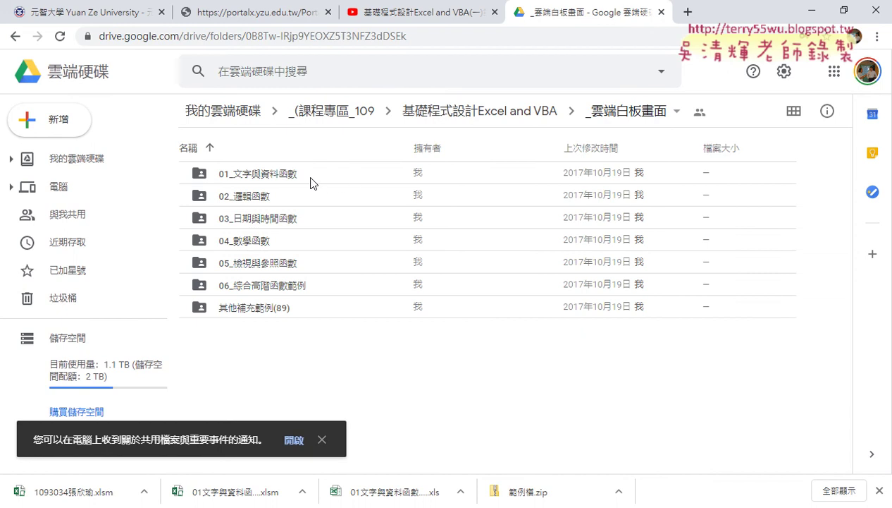
double_click(313, 183)
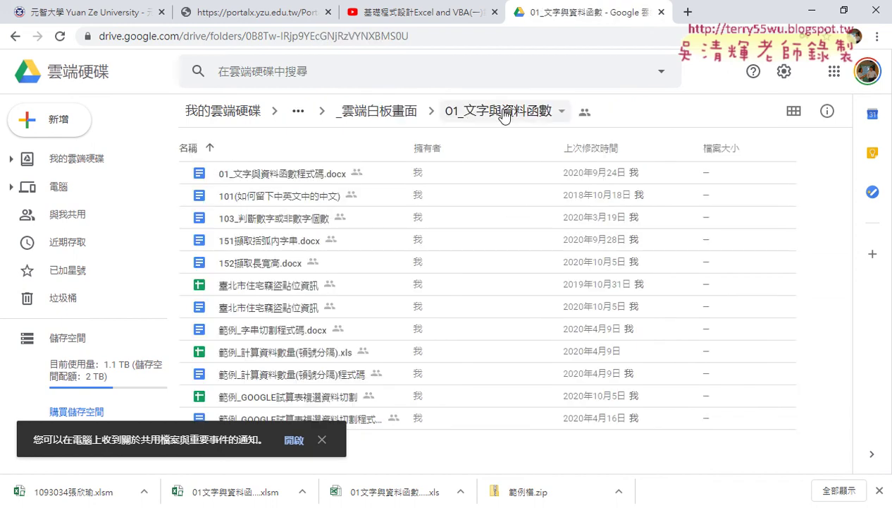
double_click(297, 179)
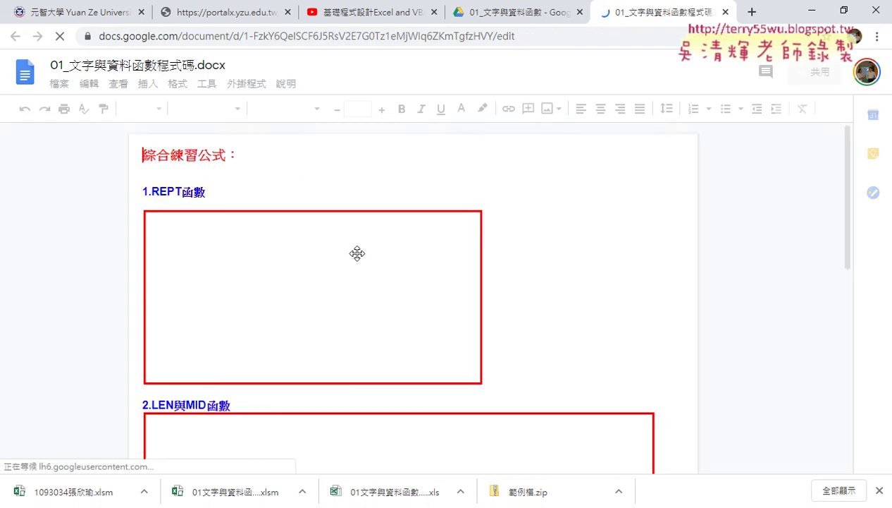
Step: Copy the 方法2 phone-number formula line from the notes and go back to Excel
scroll(599, 283, "down", 2)
scroll(612, 284, "down", 2)
scroll(613, 284, "down", 3)
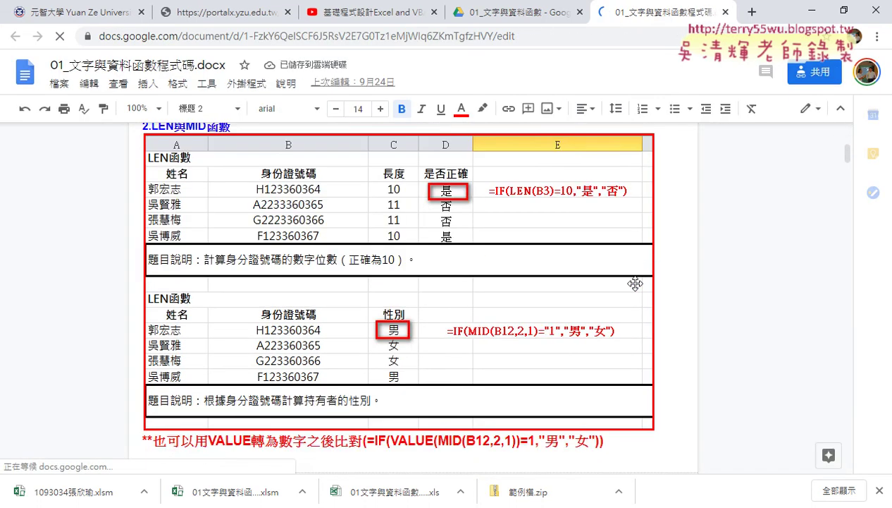
scroll(628, 286, "down", 8)
scroll(638, 289, "down", 8)
scroll(636, 289, "down", 5)
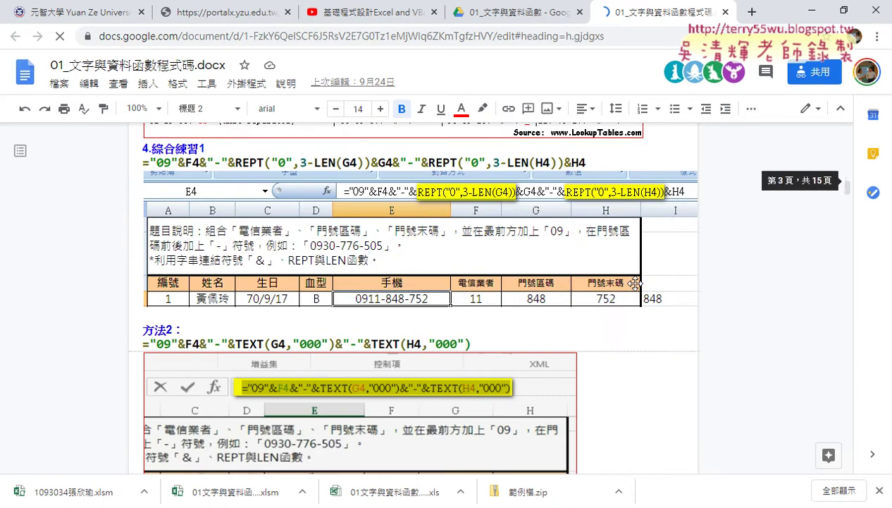
scroll(635, 283, "down", 2)
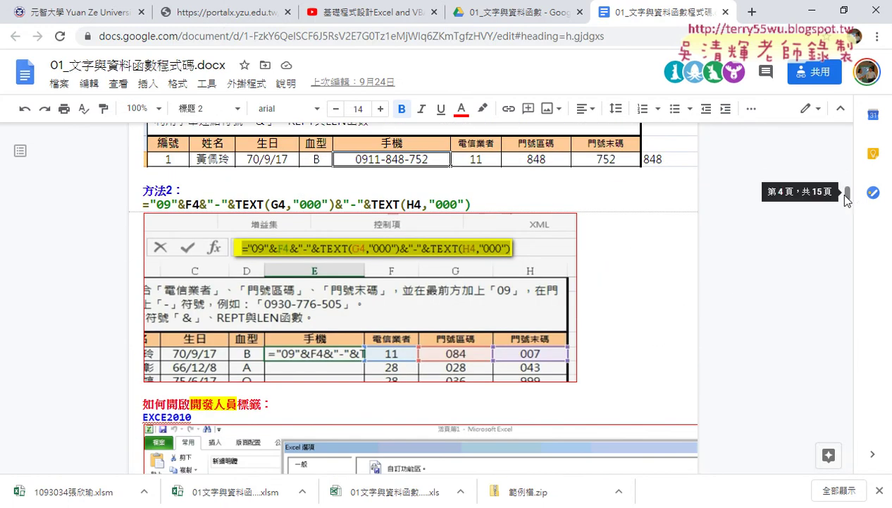
left_click(141, 204)
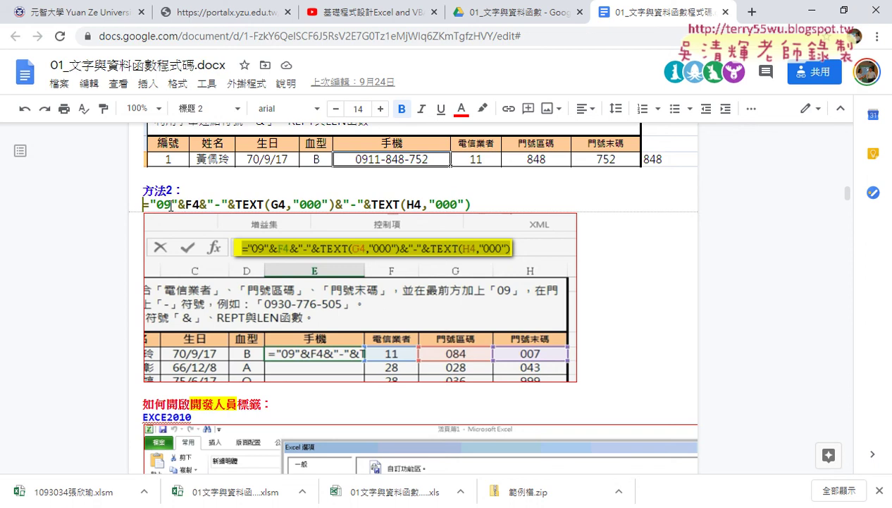
left_click_drag(170, 207, 472, 208)
key("ctrl+c")
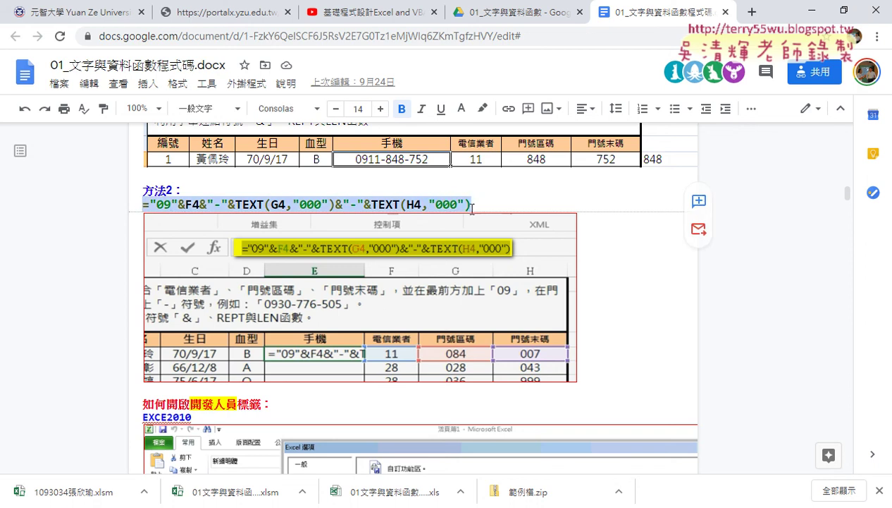
left_click(386, 492)
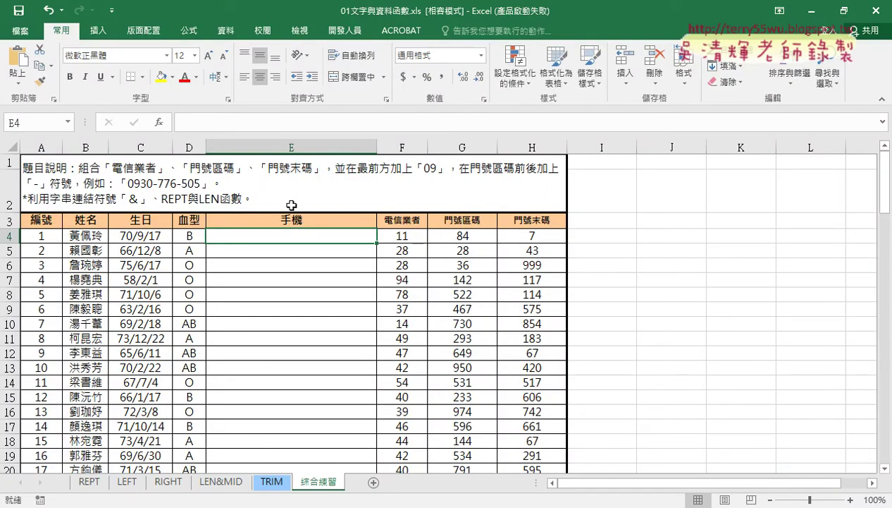
key("ctrl+v")
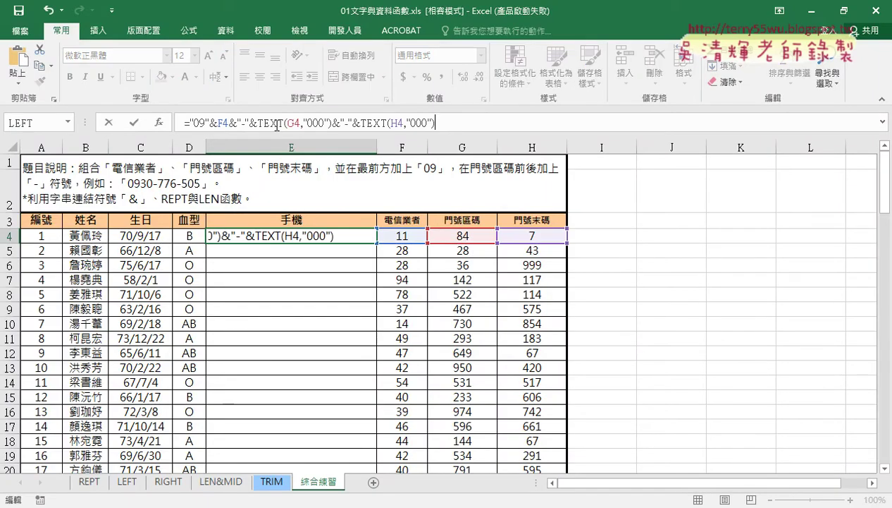
left_click(134, 123)
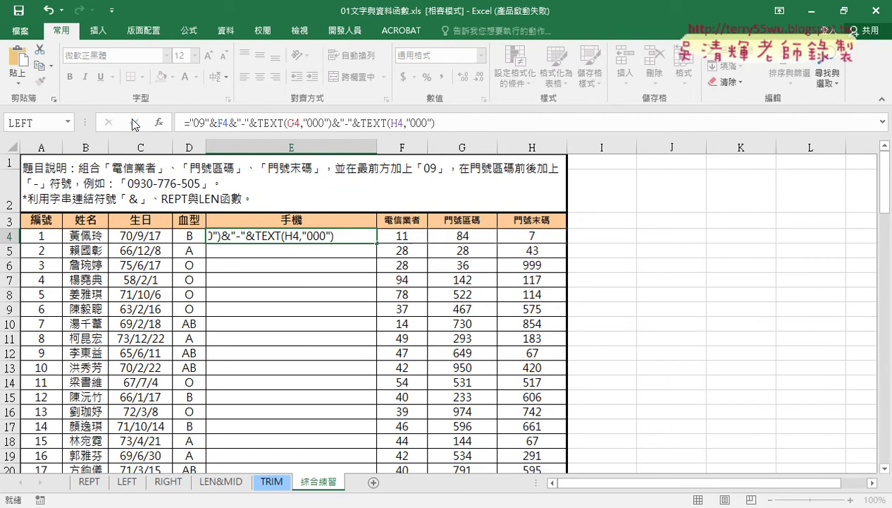
double_click(375, 242)
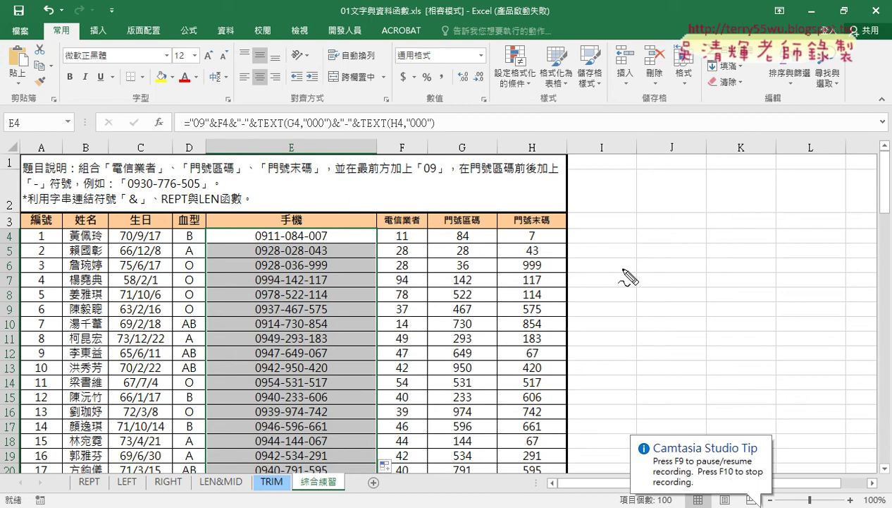
left_click_drag(611, 246, 693, 253)
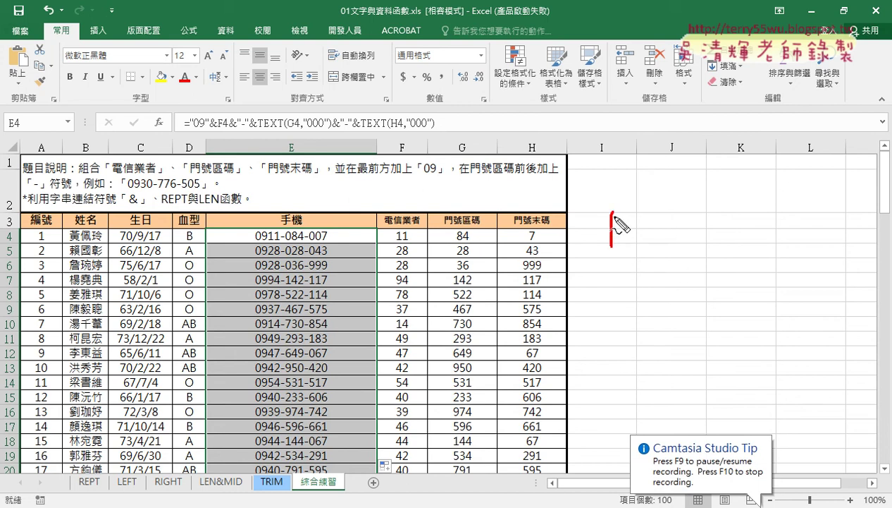
left_click_drag(612, 247, 692, 257)
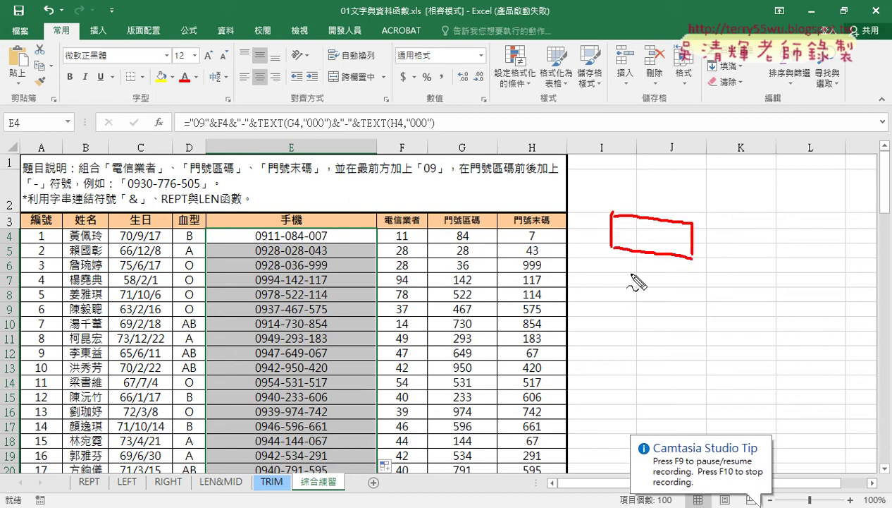
mouse_move(611, 275)
left_mouse_down()
mouse_move(610, 303)
mouse_move(643, 276)
mouse_move(612, 308)
mouse_move(607, 349)
mouse_move(696, 329)
mouse_move(612, 356)
left_mouse_up()
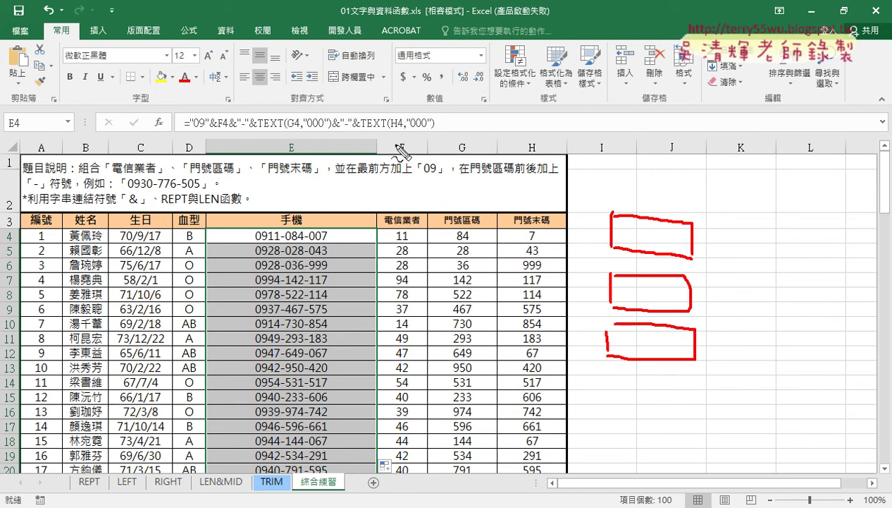
mouse_move(444, 132)
left_mouse_down()
mouse_move(175, 126)
mouse_move(441, 132)
left_mouse_up()
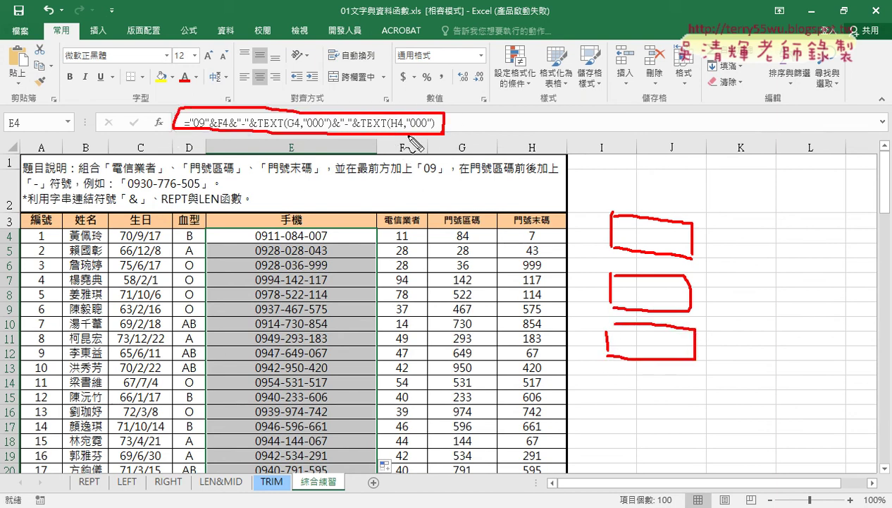
mouse_move(358, 132)
left_mouse_down()
mouse_move(300, 222)
mouse_move(308, 215)
left_mouse_up()
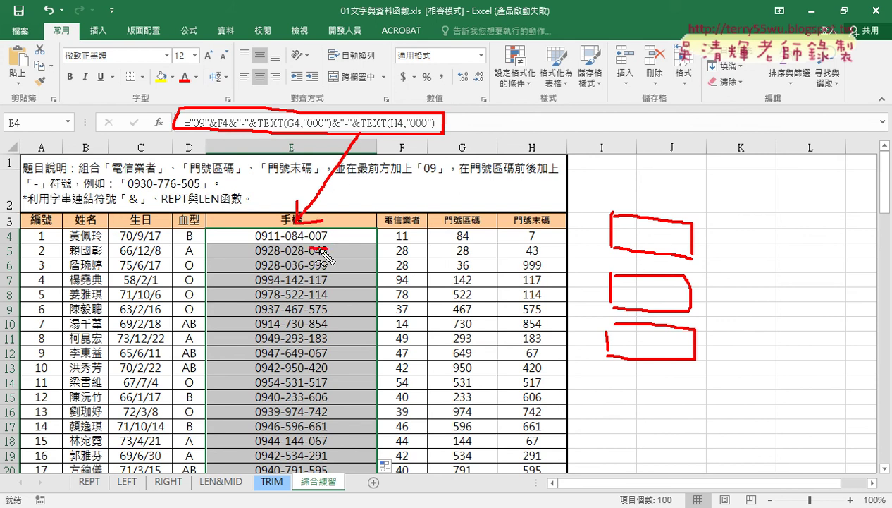
mouse_move(329, 248)
left_mouse_down()
mouse_move(338, 223)
mouse_move(341, 259)
mouse_move(287, 334)
left_mouse_up()
mouse_move(276, 289)
left_mouse_down()
mouse_move(286, 334)
mouse_move(329, 308)
left_mouse_up()
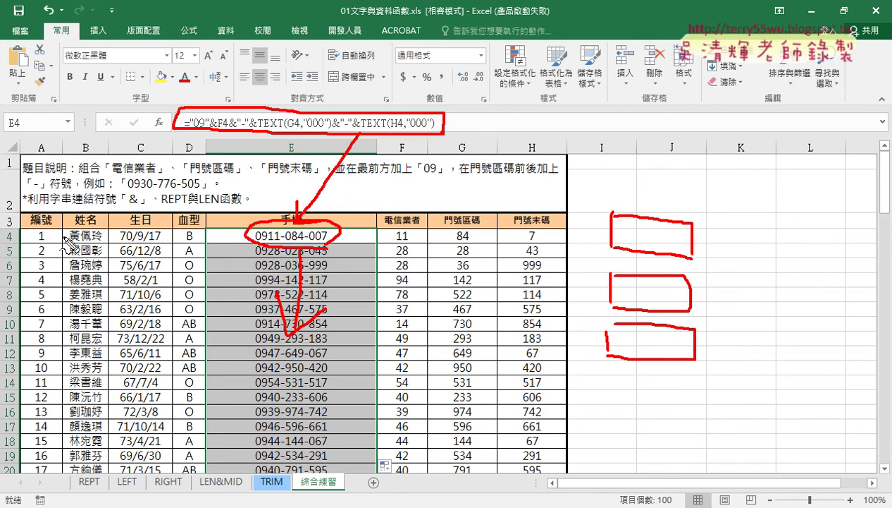
left_click_drag(22, 228, 28, 234)
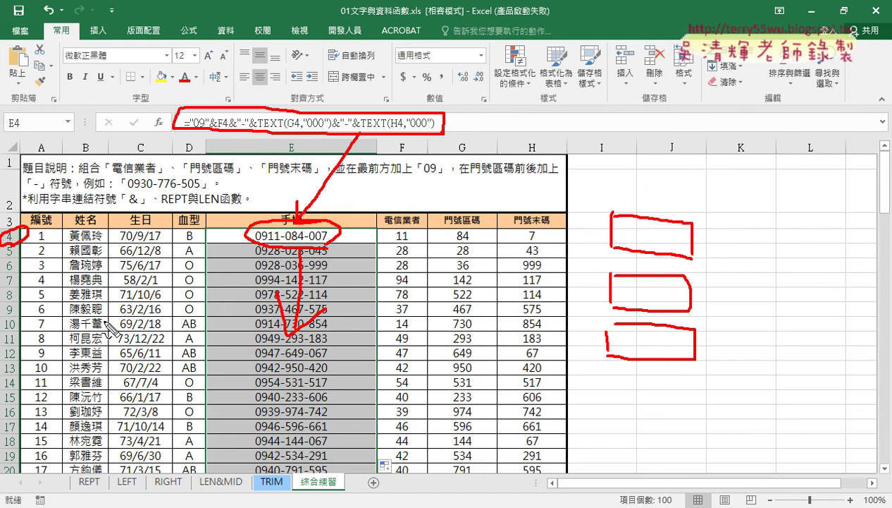
key("Escape")
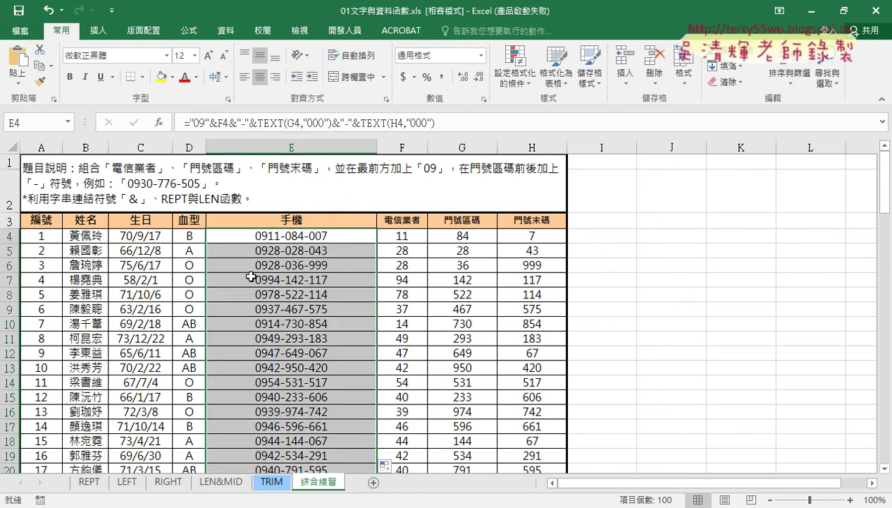
Step: Review the filled phone numbers and E4's formula, then show the Developer (開發人員) ribbon
left_click(238, 237)
key("ctrl+Down")
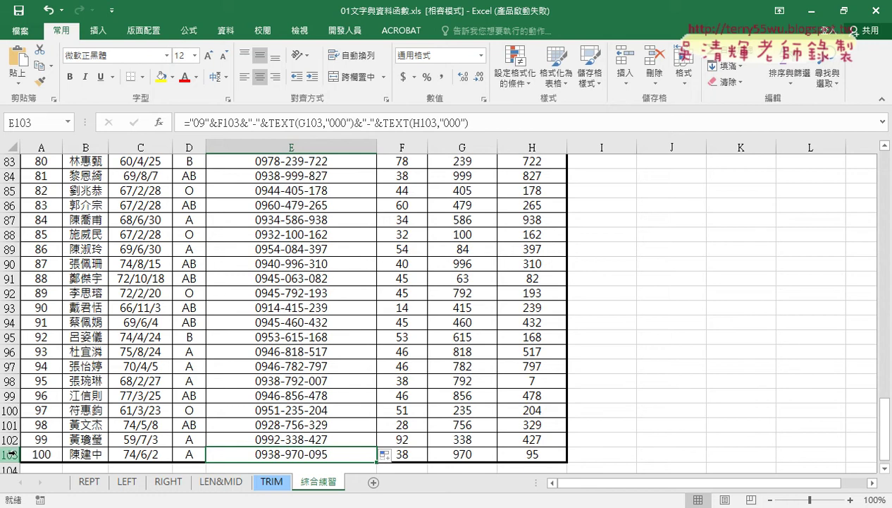
key("ctrl+Up")
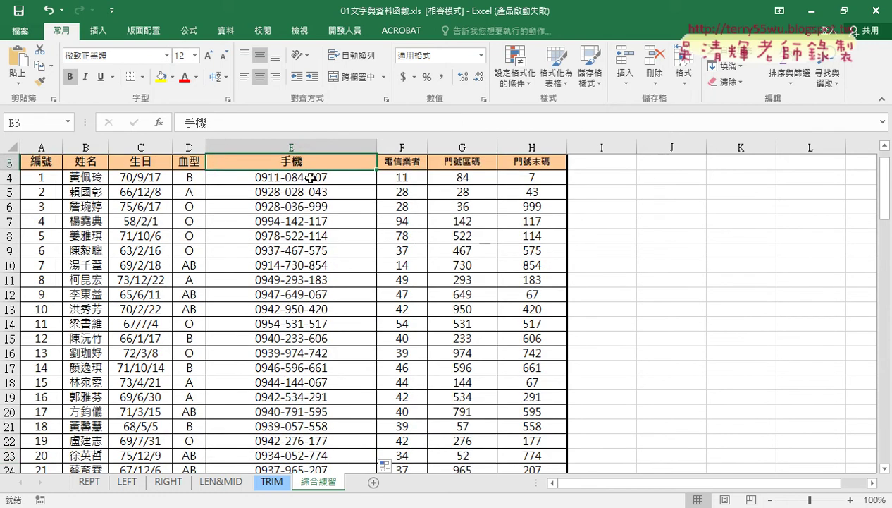
left_click(311, 178)
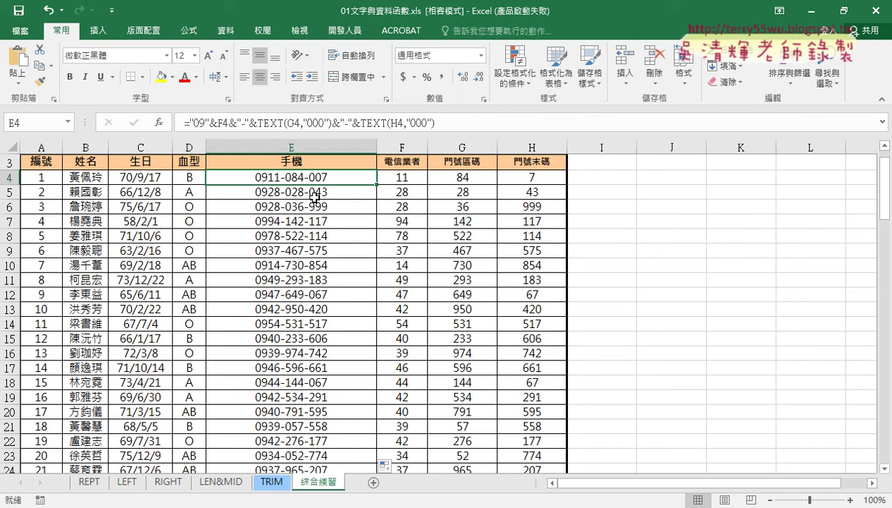
left_click(349, 32)
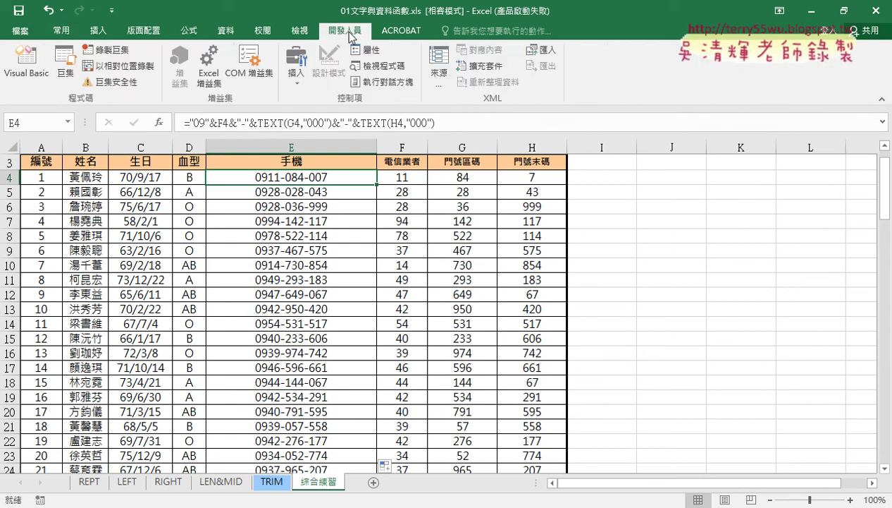
Step: Open the Visual Basic editor, arrange its window, and insert a new Module1
left_click(29, 78)
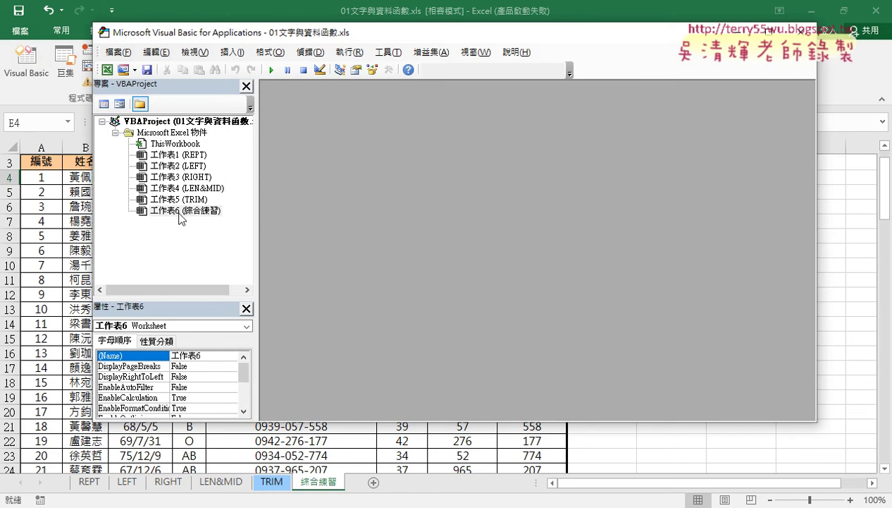
left_click_drag(255, 136, 236, 136)
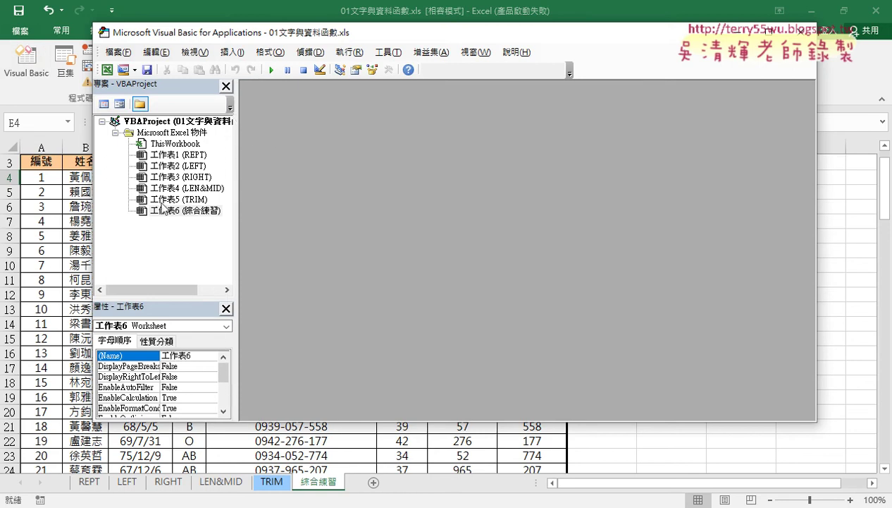
left_click_drag(263, 36, 497, 54)
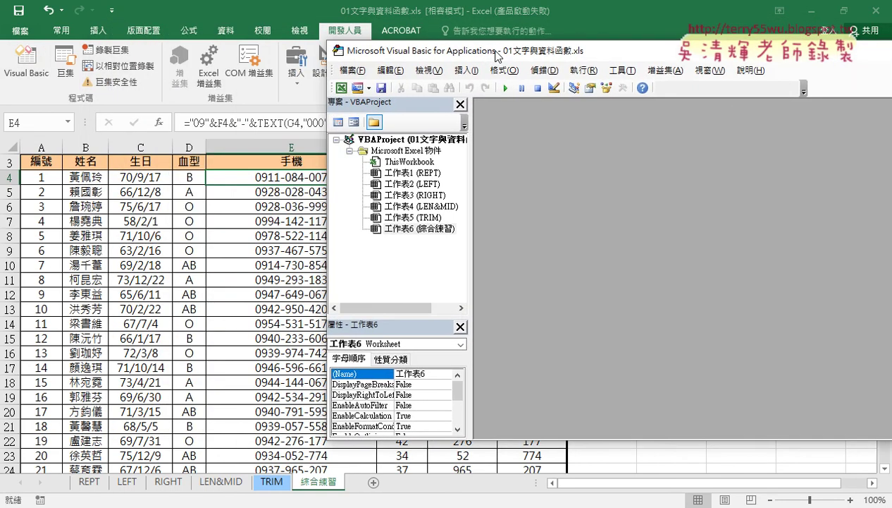
right_click(399, 206)
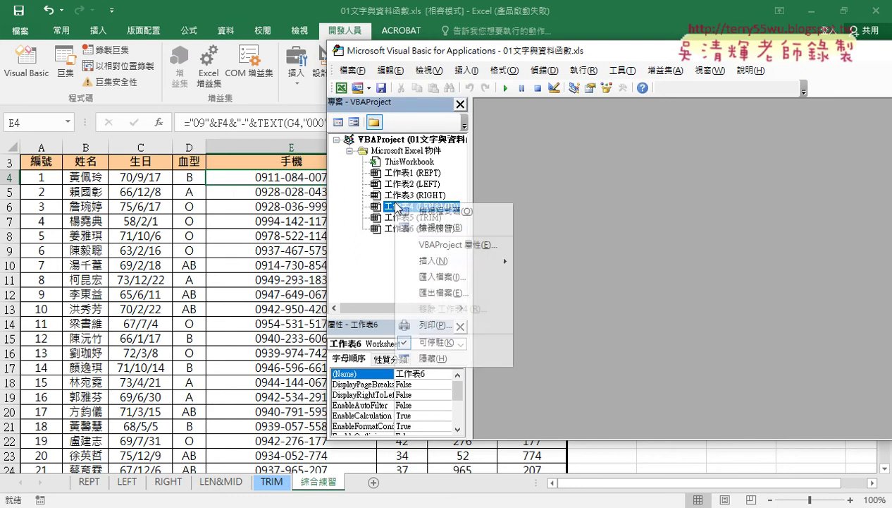
mouse_move(451, 261)
left_click(538, 277)
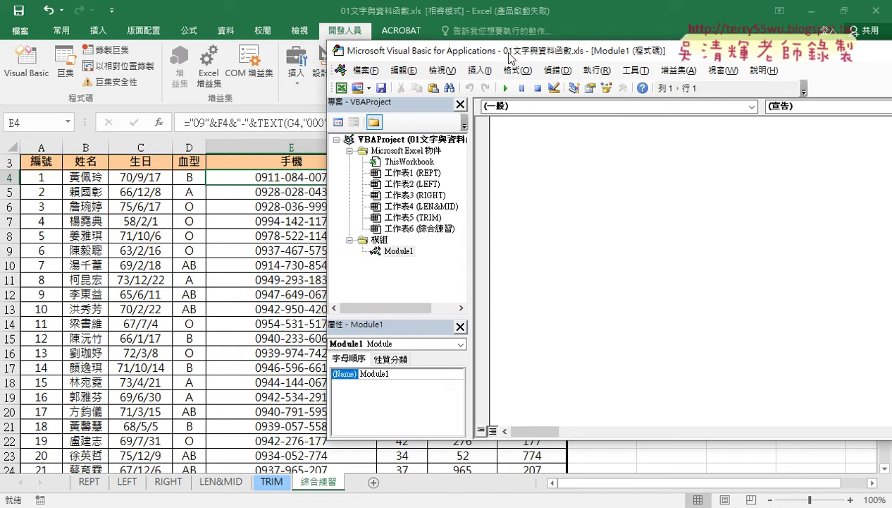
mouse_move(502, 59)
left_mouse_down()
mouse_move(395, 131)
mouse_move(193, 229)
left_mouse_up()
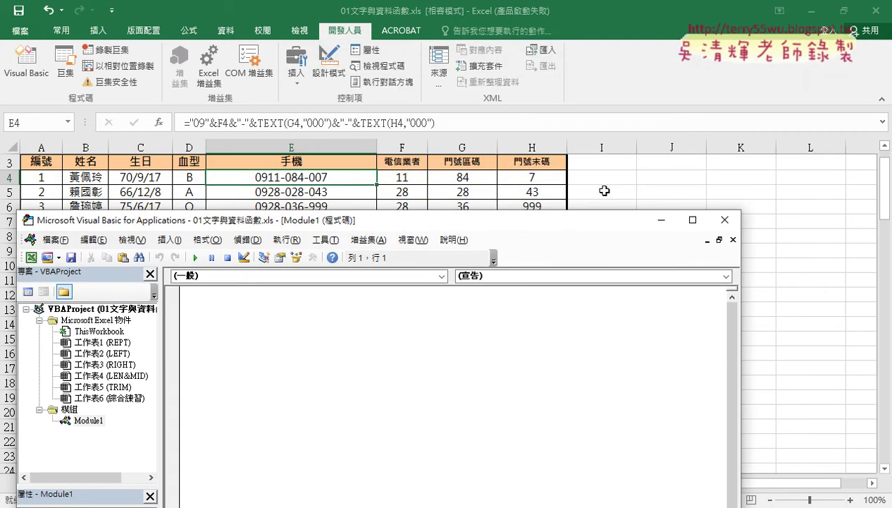
left_click_drag(470, 225, 502, 198)
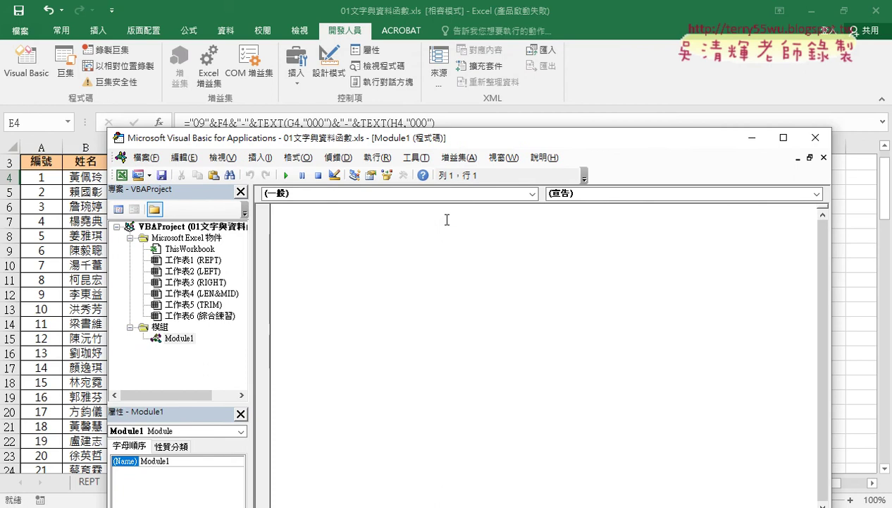
Step: Type Sub 門號_公式 in Module1 so the empty procedure with End Sub appears
type("ㄙ")
key("BackSpace")
type("s")
type("ub")
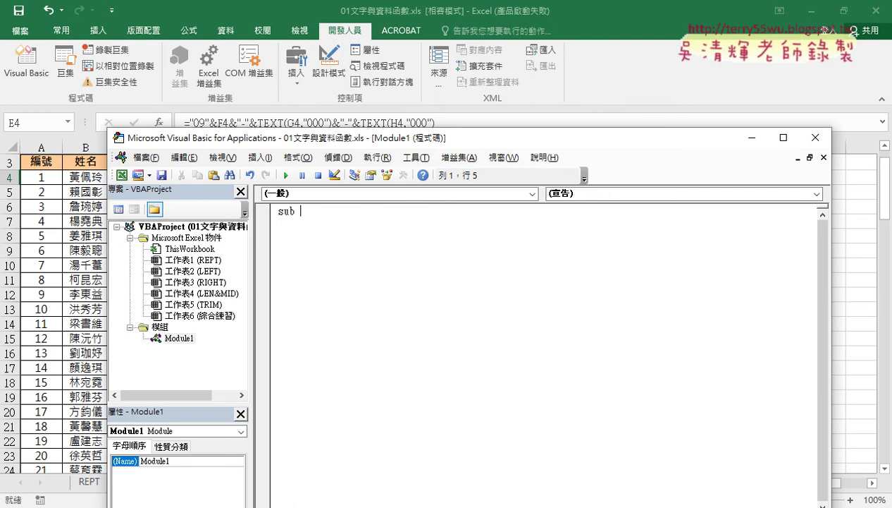
type("們")
type("號")
key("Return")
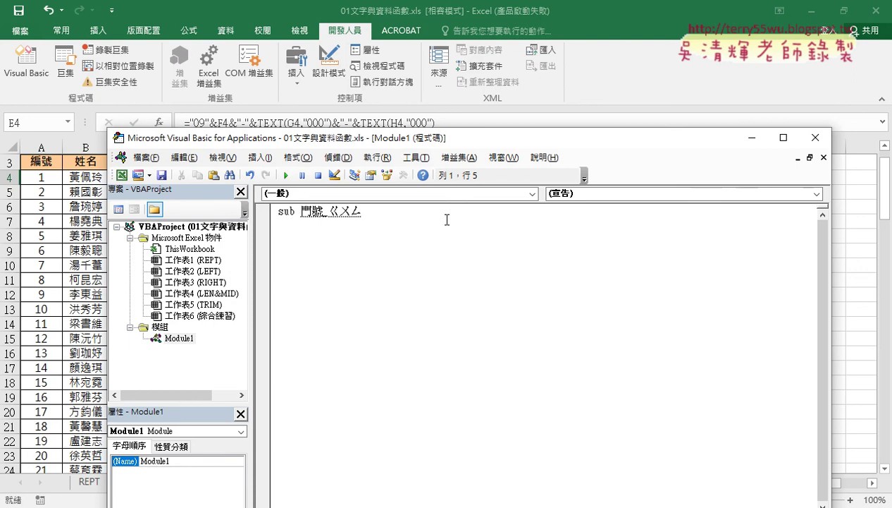
type("公")
type("勢")
key("Left")
key("Down")
key("Return")
key("Return")
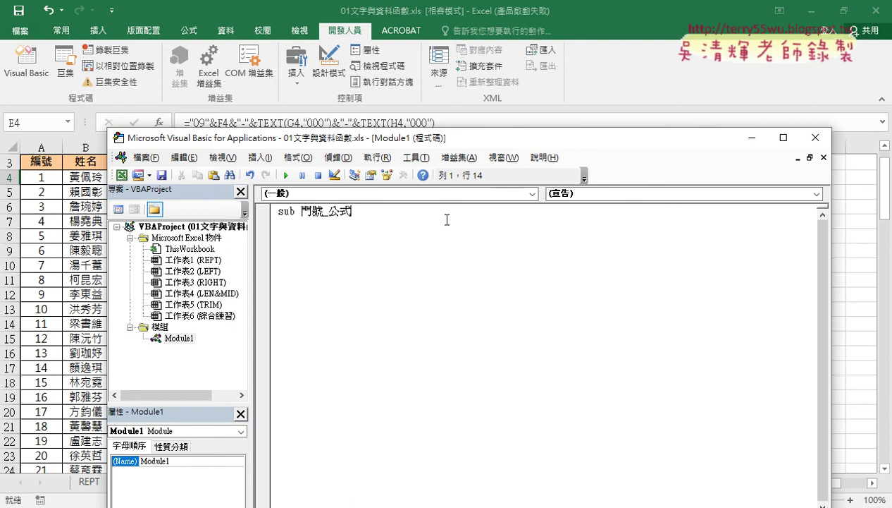
key("Return")
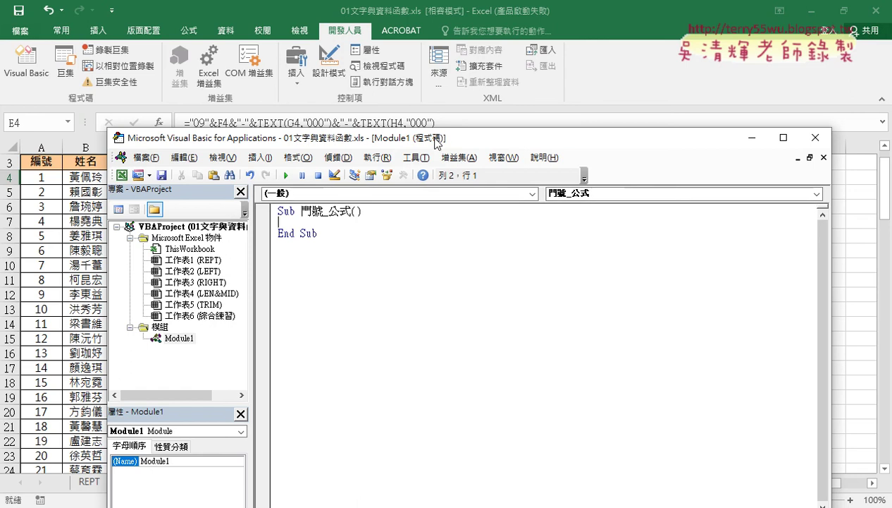
Step: Lower the VBA editor to show the phone table, mark E4's formula in red, and indent line 2
left_click_drag(442, 134, 444, 263)
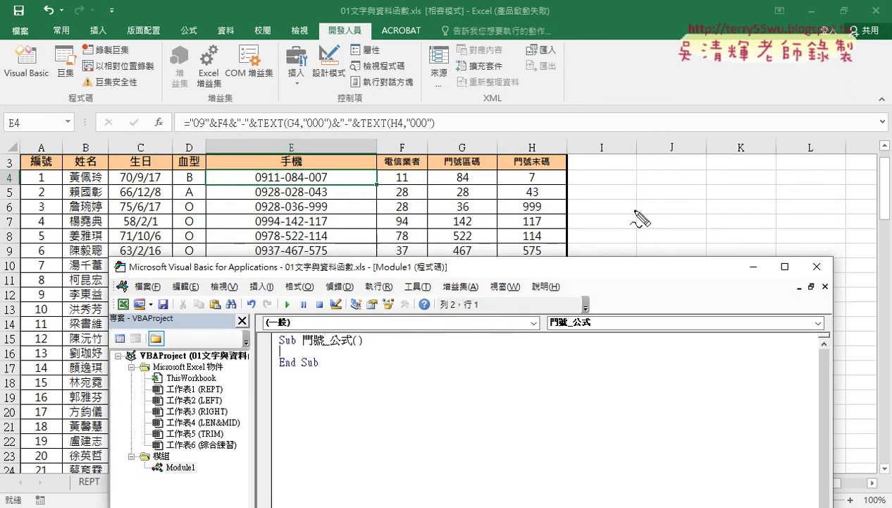
mouse_move(624, 172)
left_mouse_down()
mouse_move(624, 208)
mouse_move(717, 171)
mouse_move(717, 205)
left_mouse_up()
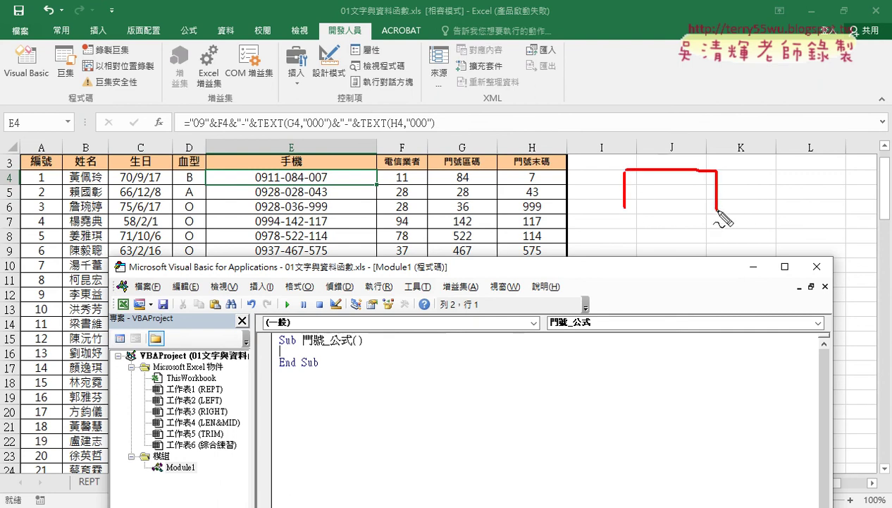
left_click_drag(624, 205, 715, 205)
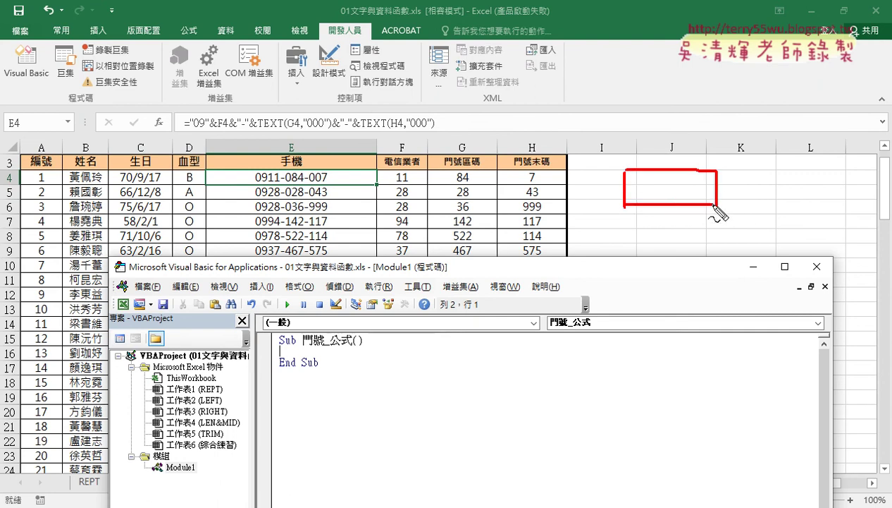
mouse_move(307, 346)
left_mouse_down()
mouse_move(354, 346)
mouse_move(446, 253)
mouse_move(623, 191)
mouse_move(613, 207)
left_mouse_up()
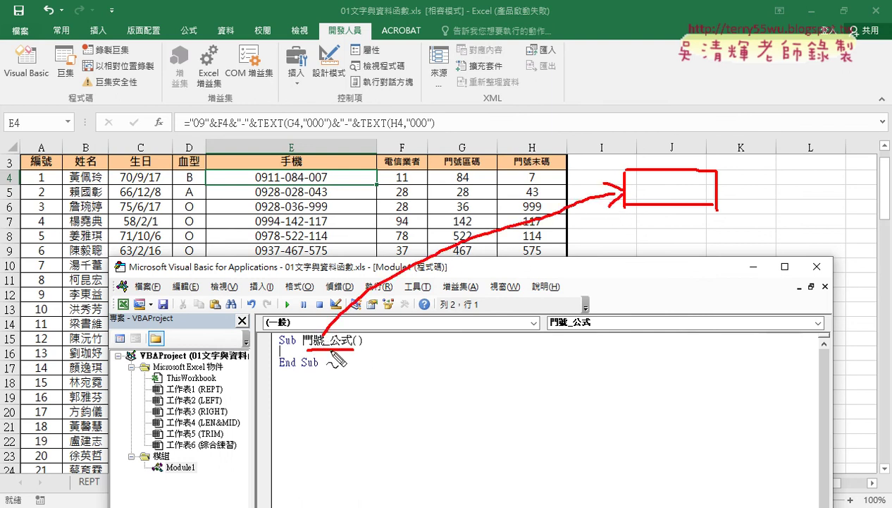
key("Escape")
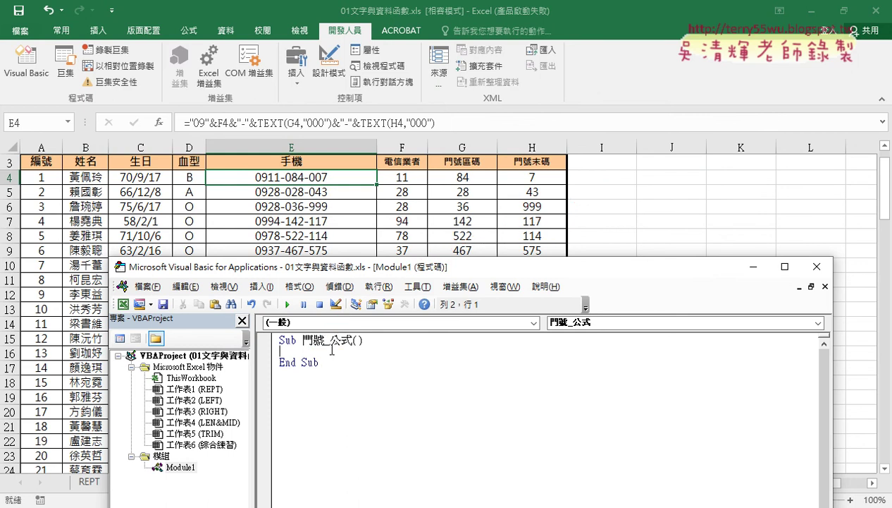
key("Tab")
mouse_move(431, 121)
left_mouse_down()
mouse_move(211, 118)
mouse_move(436, 129)
mouse_move(315, 169)
left_mouse_up()
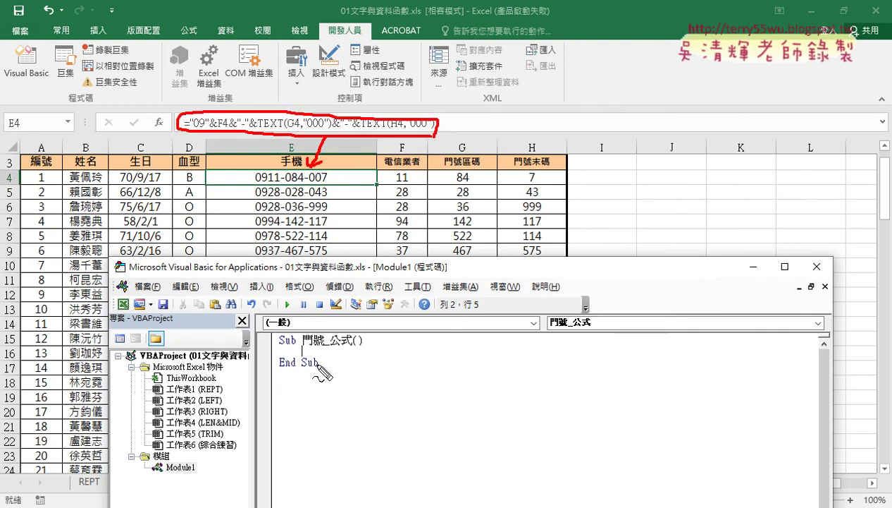
Step: Type cells(4,"E") on line 2 of the macro, correcting a mistyped column 5
key("Escape")
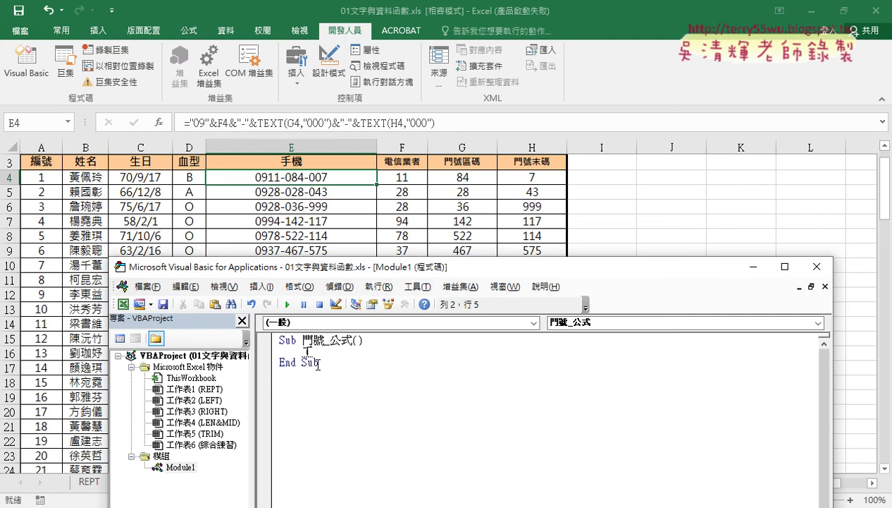
type("cell")
type("s")
left_click_drag(342, 351, 325, 351)
left_click(336, 350)
type("(")
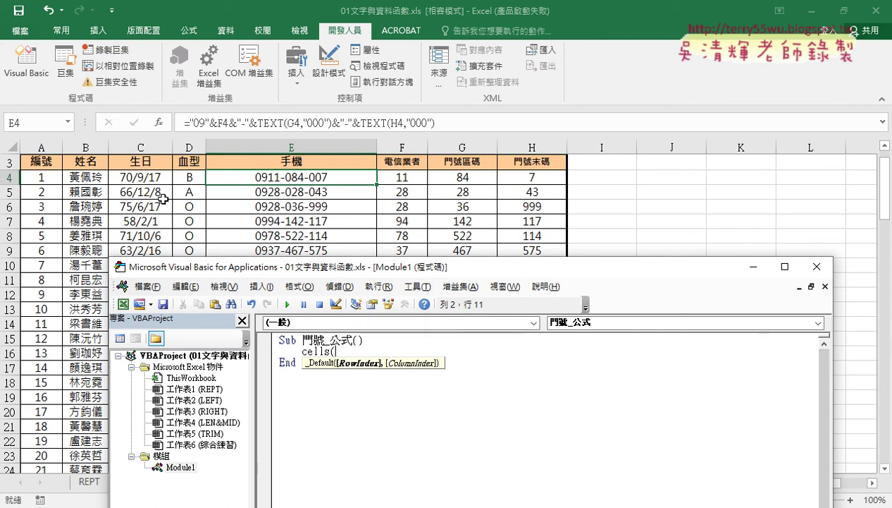
type("4")
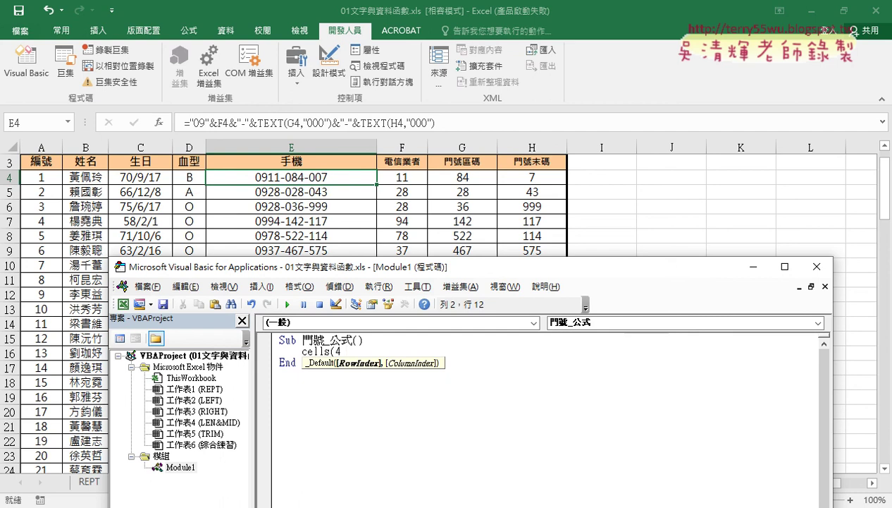
type(",")
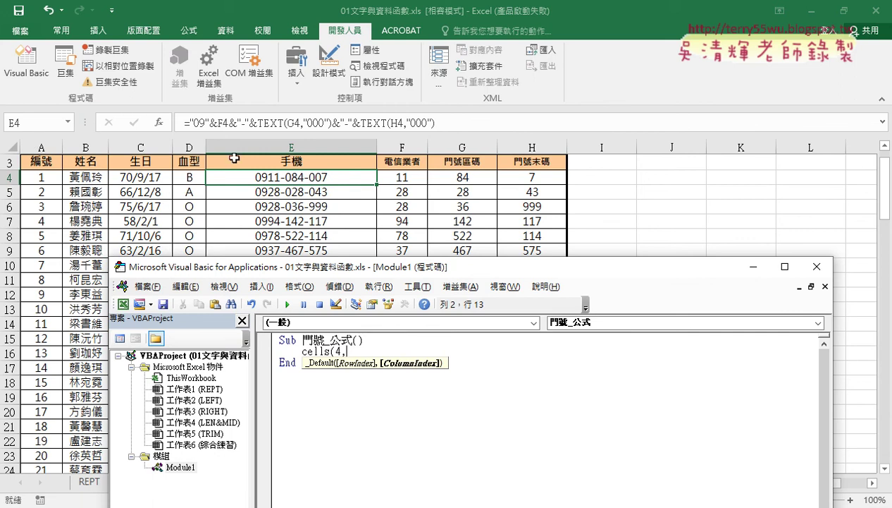
type("5")
key("BackSpace")
type("\"")
type("E")
type("\"")
type(")")
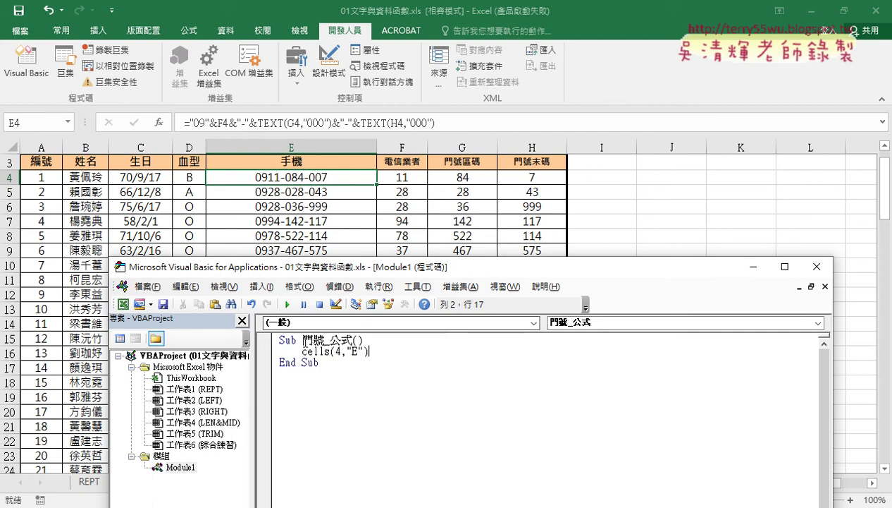
Step: Finish the line as Cells(4, "E") = "" and let VBA format it
left_click_drag(302, 350, 368, 350)
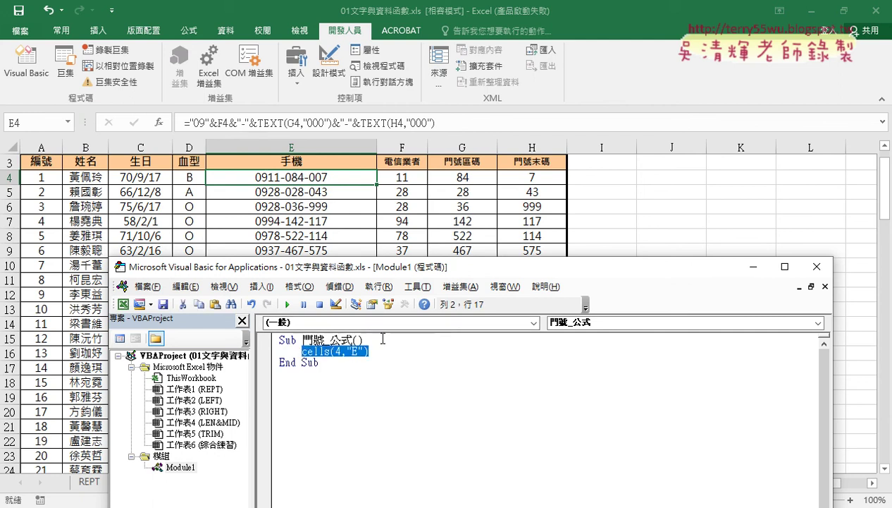
left_click(395, 351)
type("=")
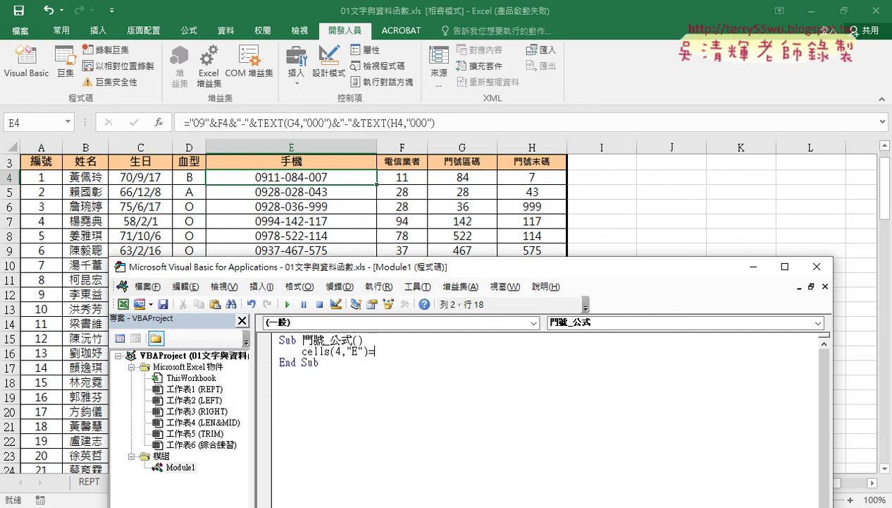
type("\"\"")
left_click(319, 362)
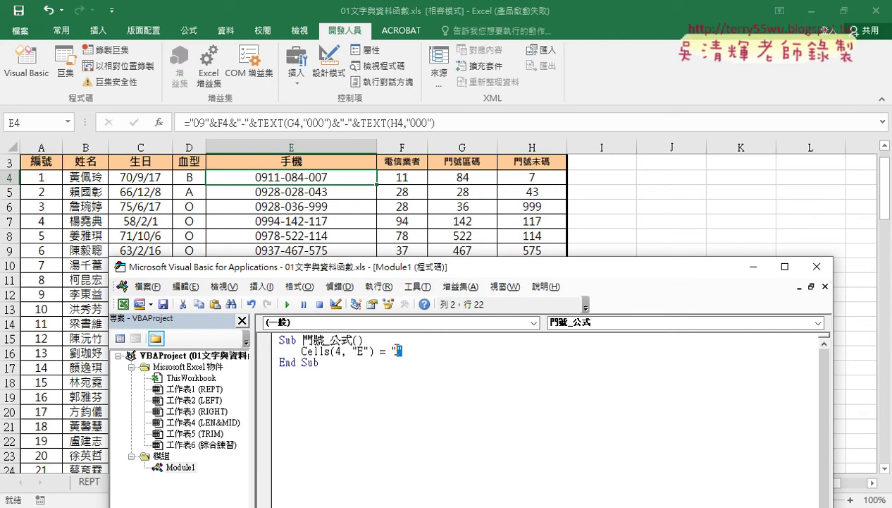
left_click(355, 352)
Step: Copy E4's phone-number formula from the formula bar and cancel editing
double_click(334, 177)
left_click_drag(185, 123, 434, 123)
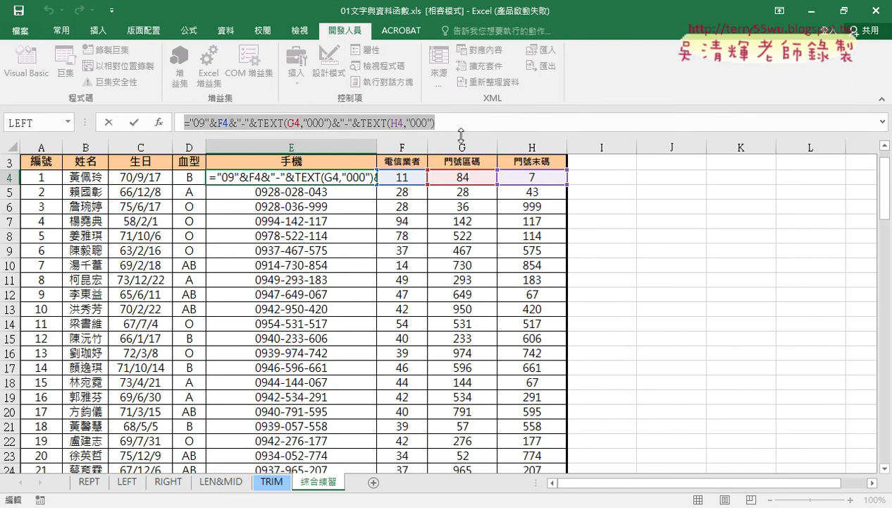
right_click(431, 123)
left_click(422, 151)
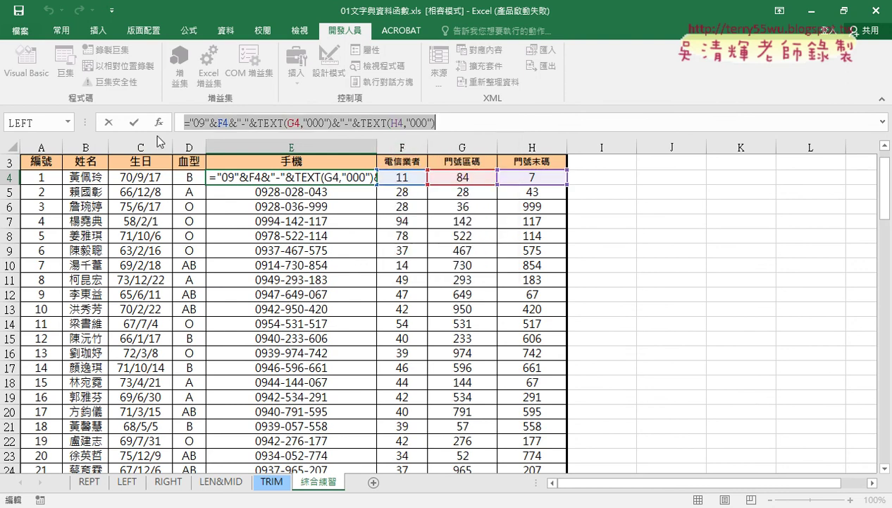
left_click(109, 122)
Step: Run the 門號_公式 macro from the VBA editor so E4 becomes empty
left_click(27, 64)
left_click(328, 352)
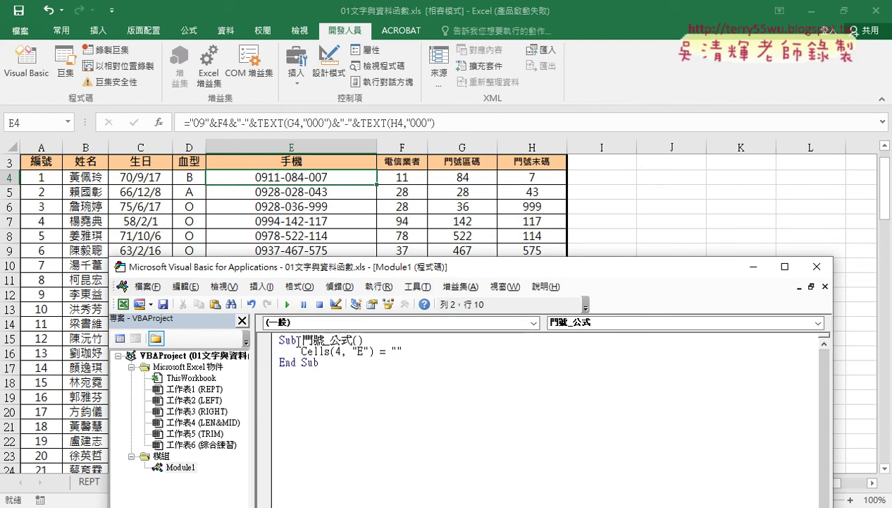
left_click(289, 305)
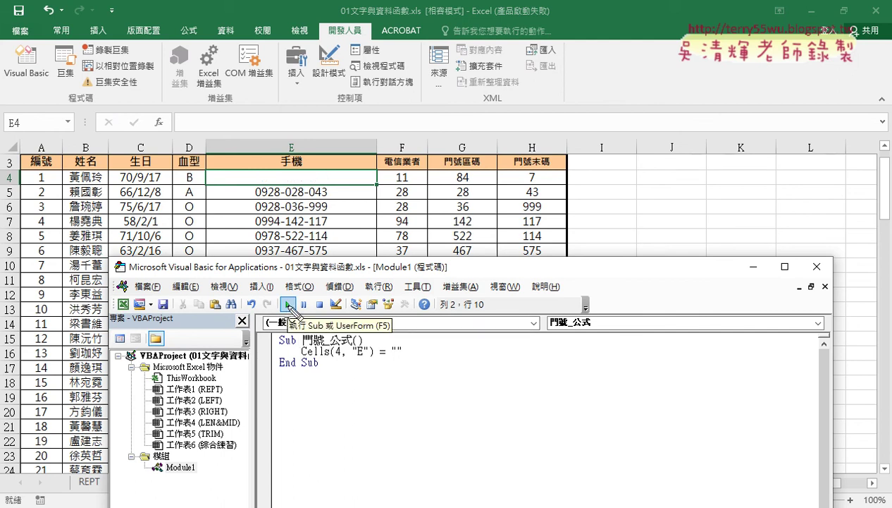
left_click_drag(373, 361, 301, 359)
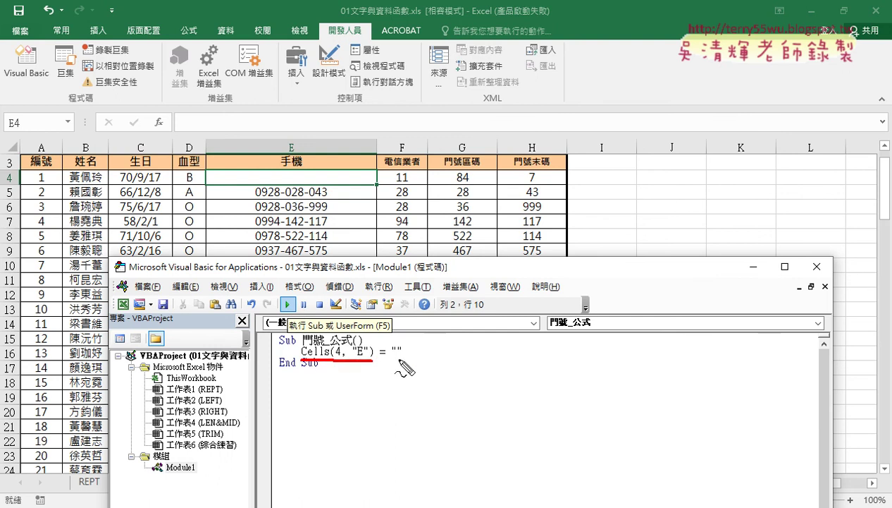
left_click_drag(403, 343, 363, 375)
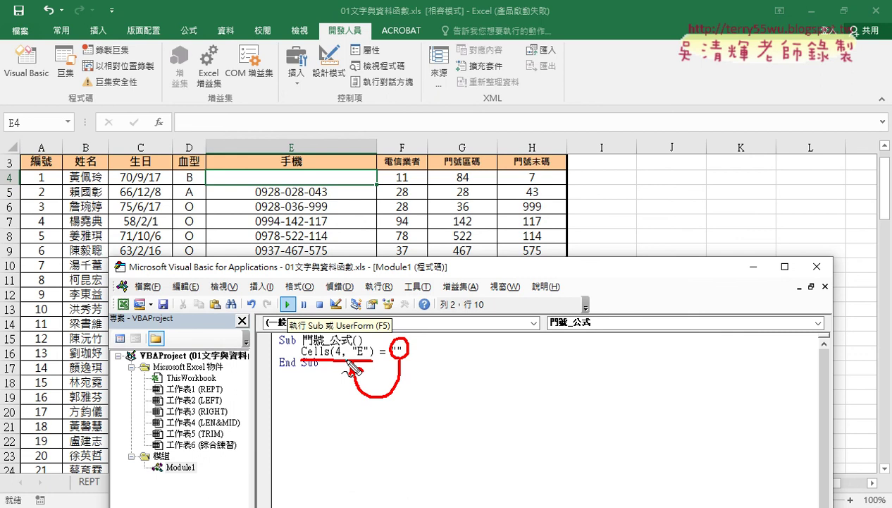
key("Escape")
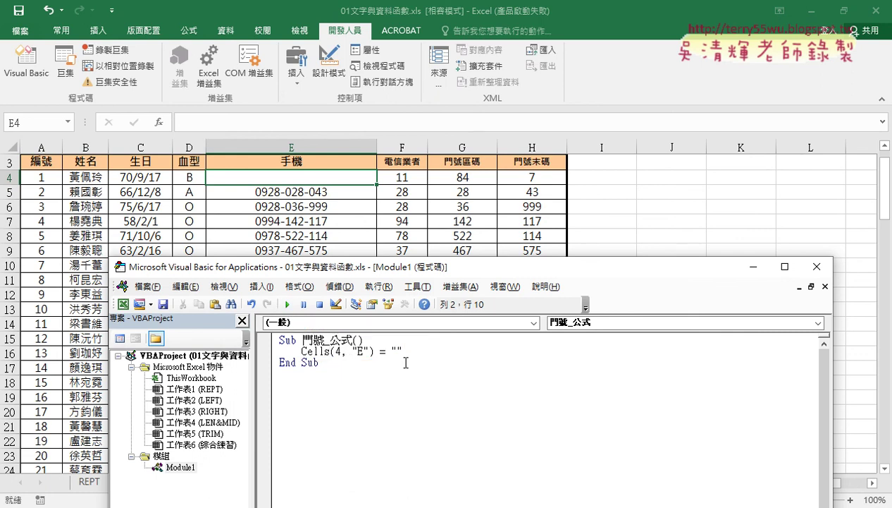
Step: Paste E4's ="09"&F4&"-"&TEXT(...) formula between the quotes of the Cells(4, "E") line
left_click(399, 350)
key("ctrl+v")
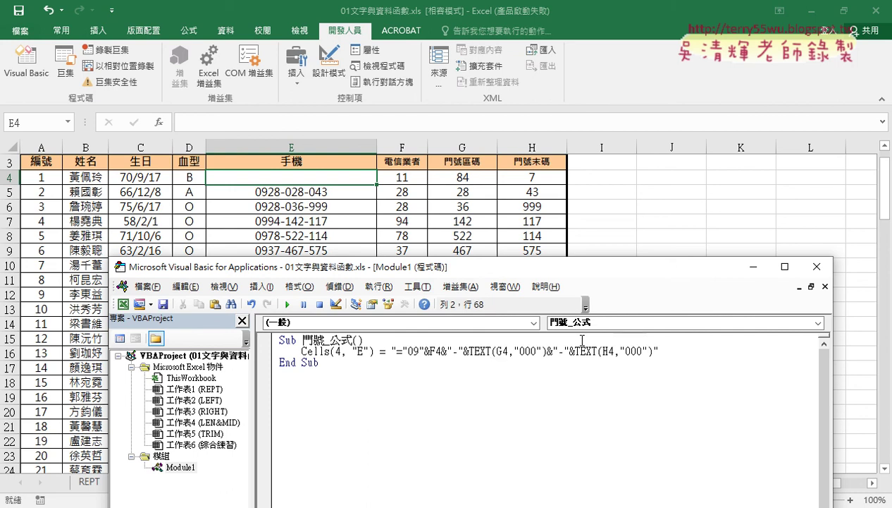
left_click_drag(396, 351, 729, 349)
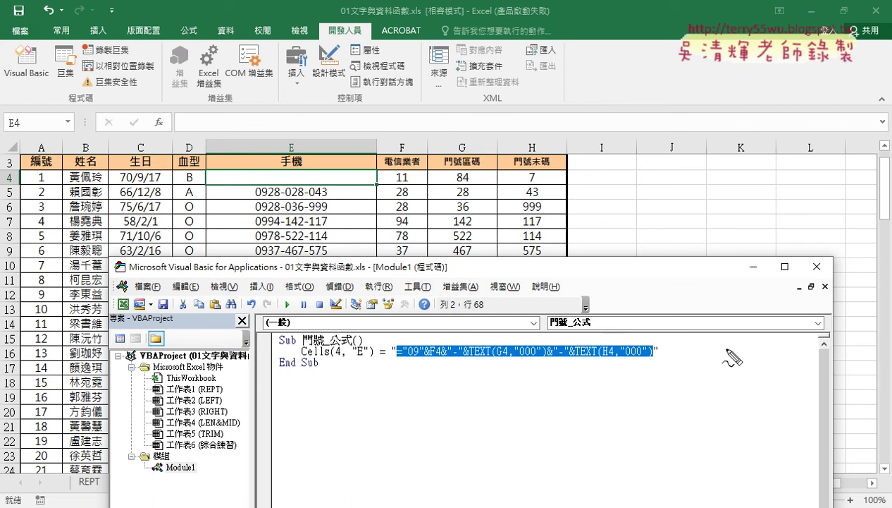
mouse_move(393, 350)
left_mouse_down()
mouse_move(654, 355)
mouse_move(652, 341)
left_mouse_up()
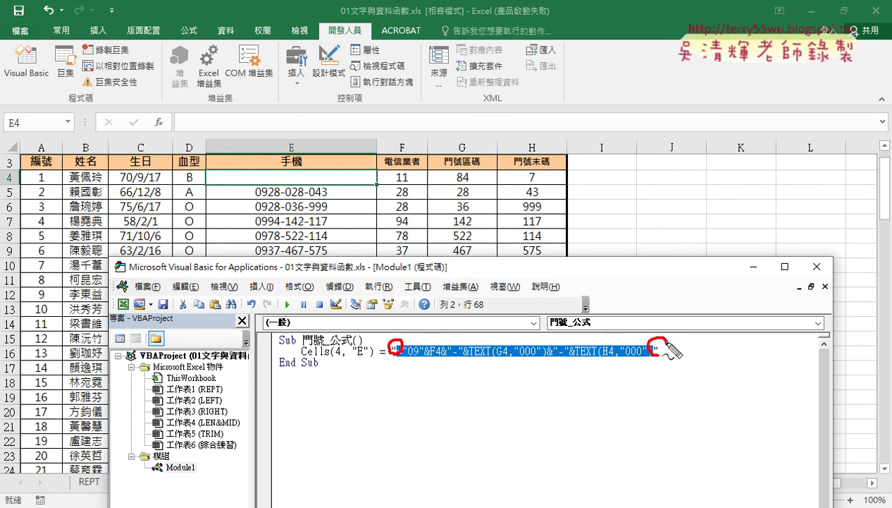
left_click_drag(407, 365, 661, 362)
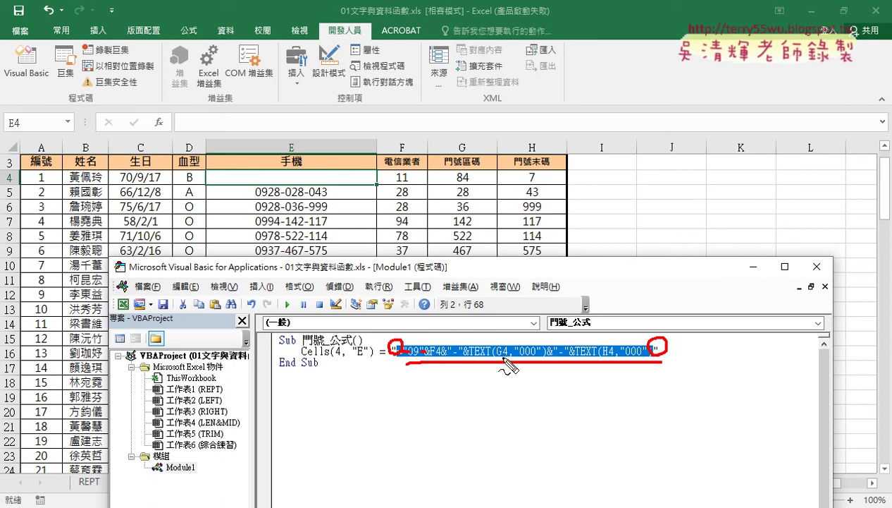
key("Escape")
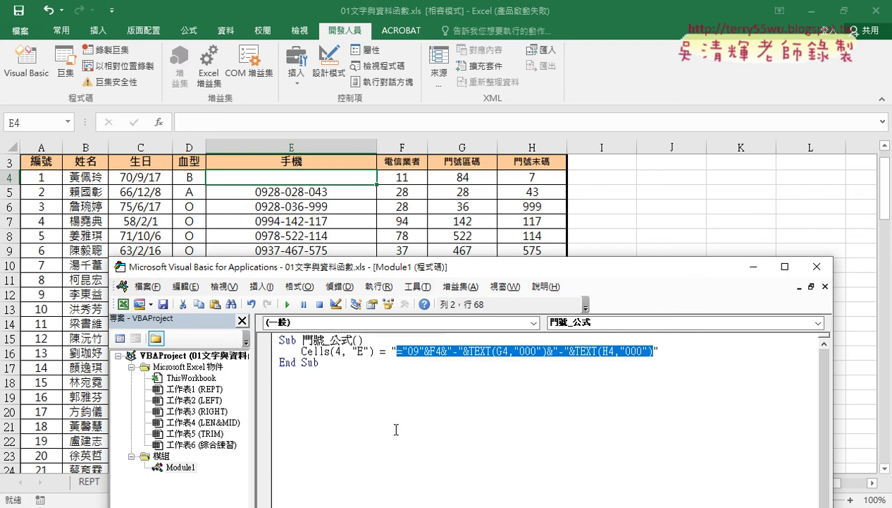
Step: Run the macro, dismiss the compile error, and cut the pasted formula back out of the line
left_click(339, 372)
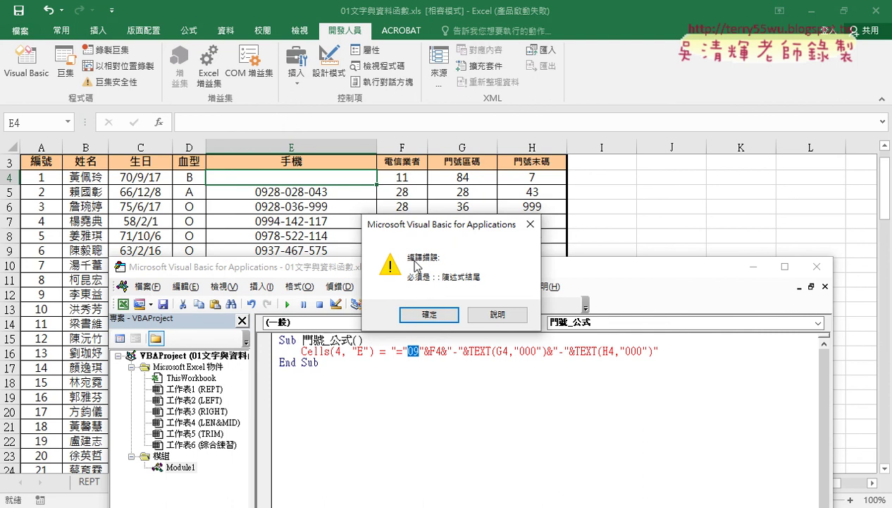
left_click(430, 315)
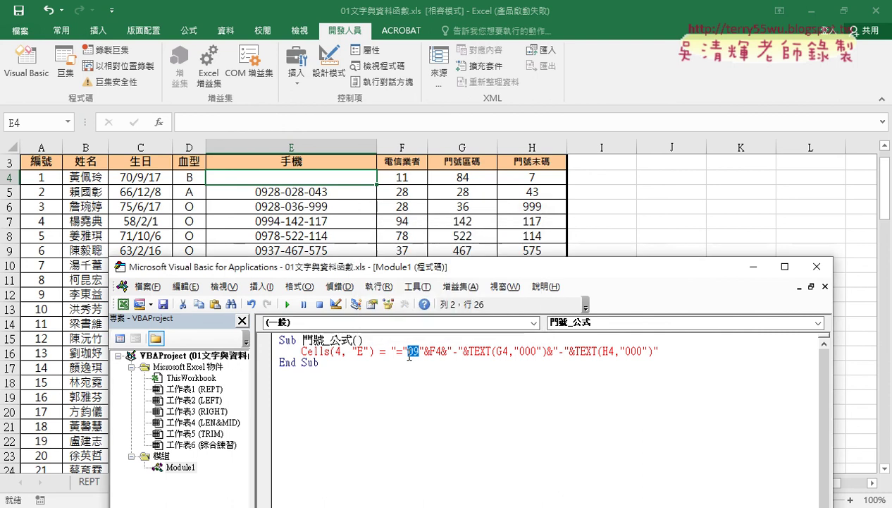
left_click_drag(397, 350, 637, 355)
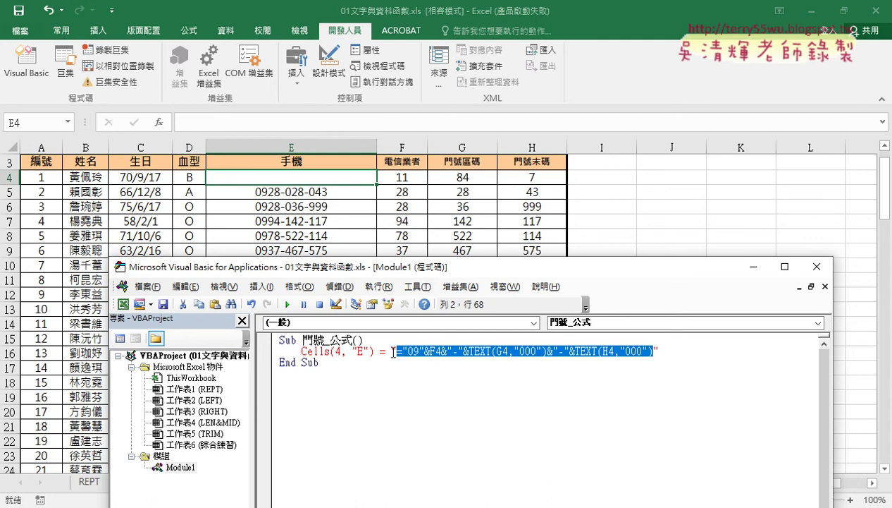
right_click(473, 349)
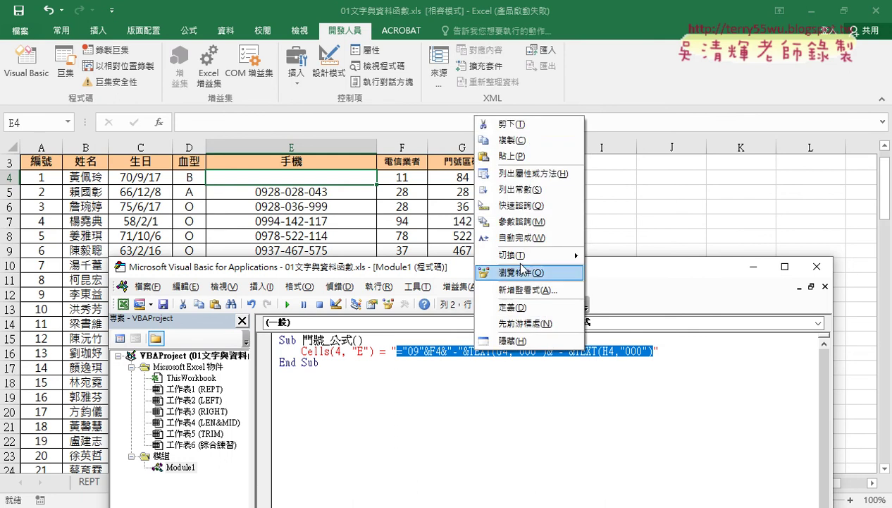
left_click(521, 124)
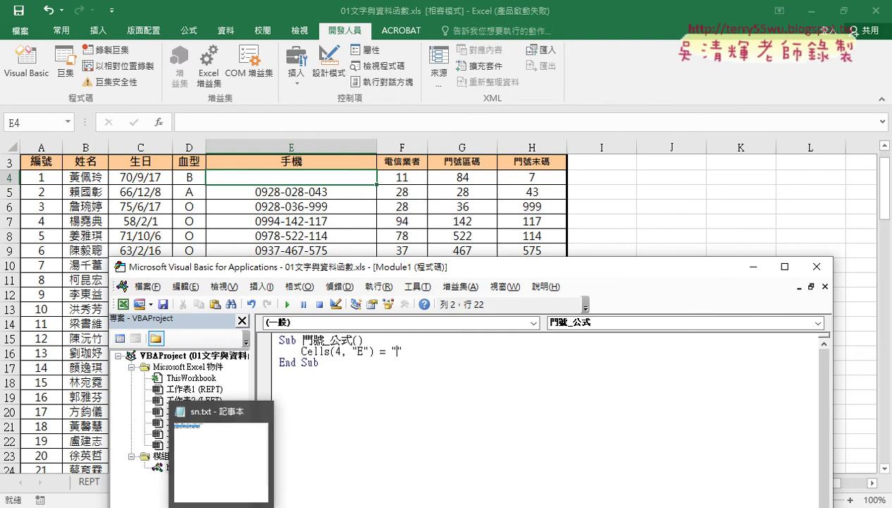
Step: Bring up the open Notepad window, move it aside and close it
left_click(219, 444)
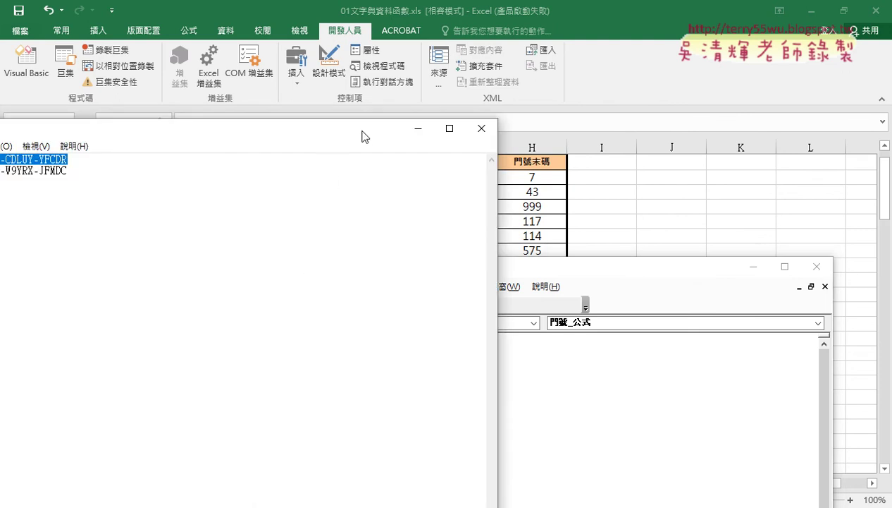
left_click_drag(362, 136, 499, 98)
left_click(618, 92)
Step: Launch a new blank Notepad (記事本) window from Windows 附屬應用程式 in the Start menu
key("super")
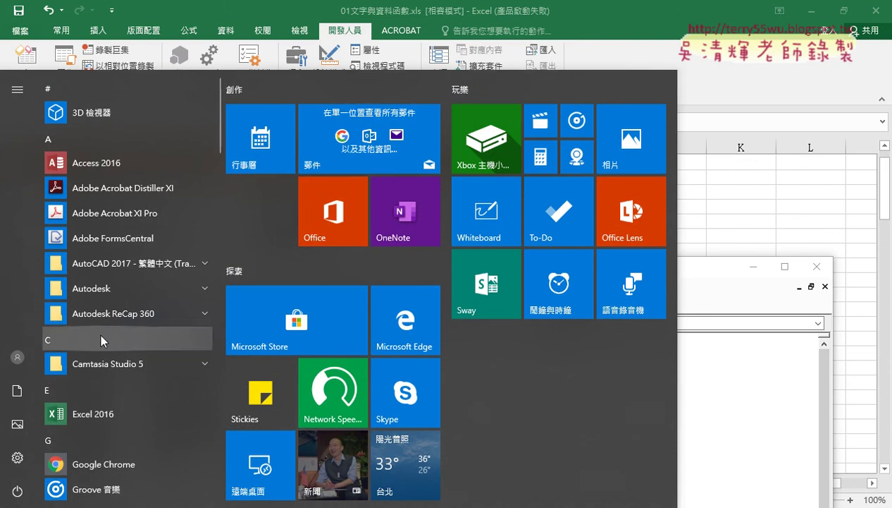
scroll(100, 331, "down", 10)
scroll(99, 331, "down", 10)
scroll(102, 339, "down", 5)
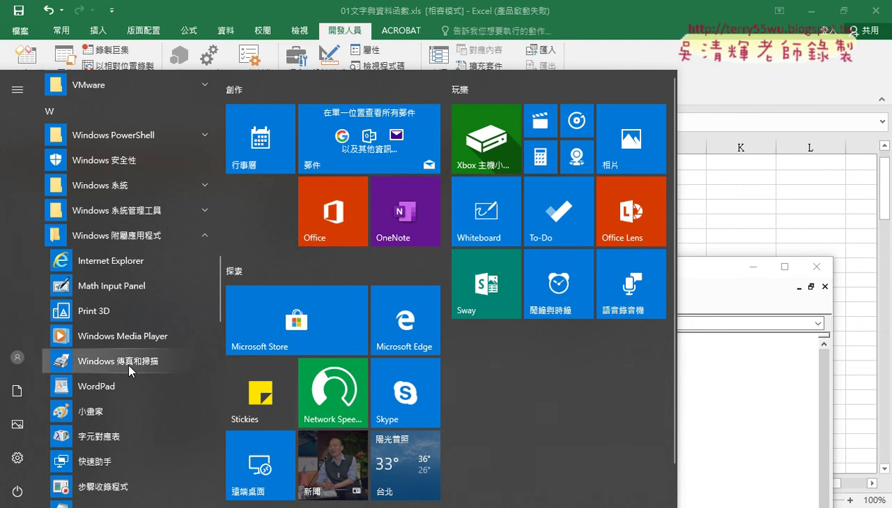
scroll(123, 420, "down", 2)
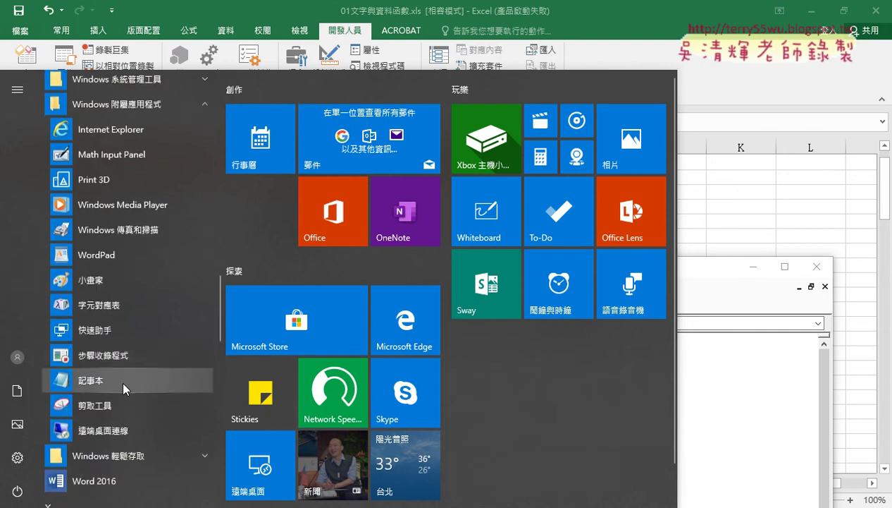
left_click(122, 381)
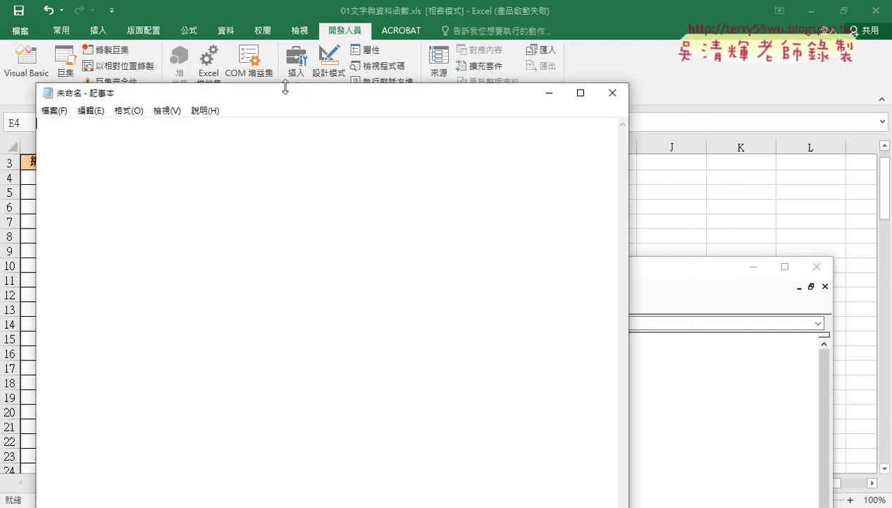
Step: Paste the copied phone formula into the repositioned Notepad window
mouse_move(285, 86)
left_mouse_down()
mouse_move(268, 199)
mouse_move(410, 68)
left_mouse_up()
right_click(380, 200)
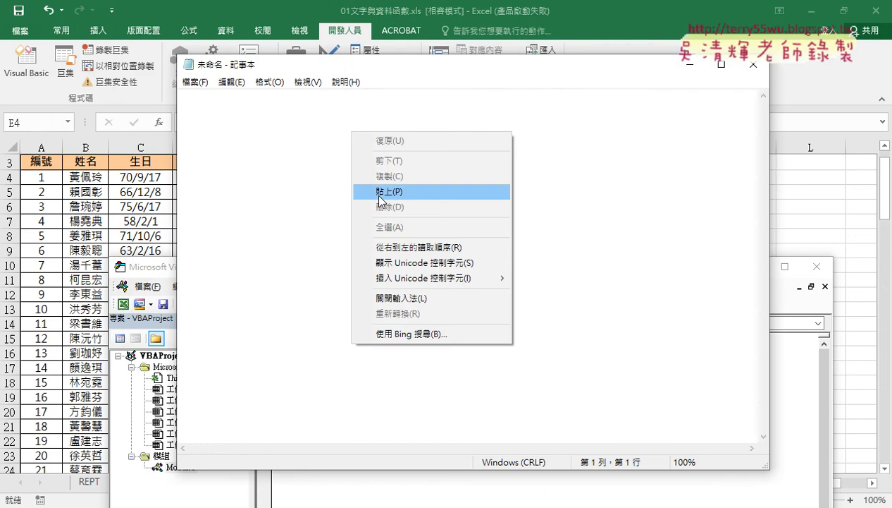
left_click(379, 192)
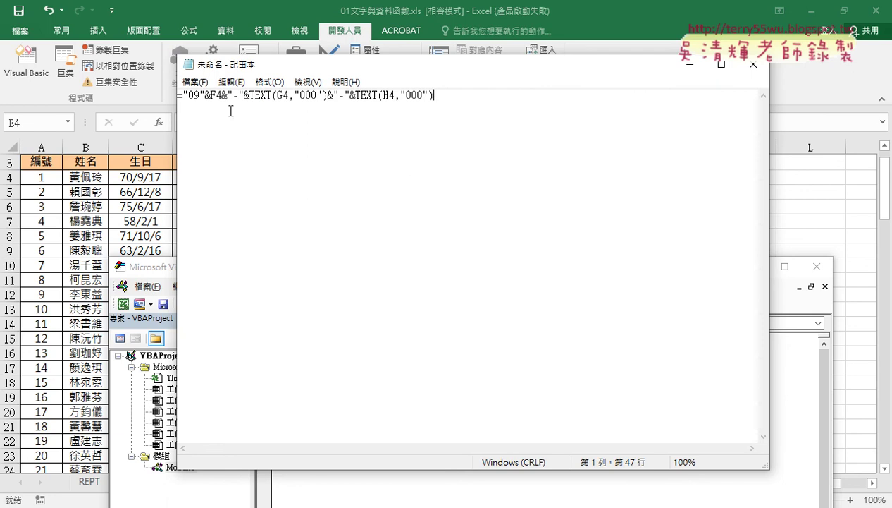
Step: Delete the extra double quotes after = and after 09, restoring single quotes throughout
key("Home")
key("shift+Right")
key("Right")
type("\"")
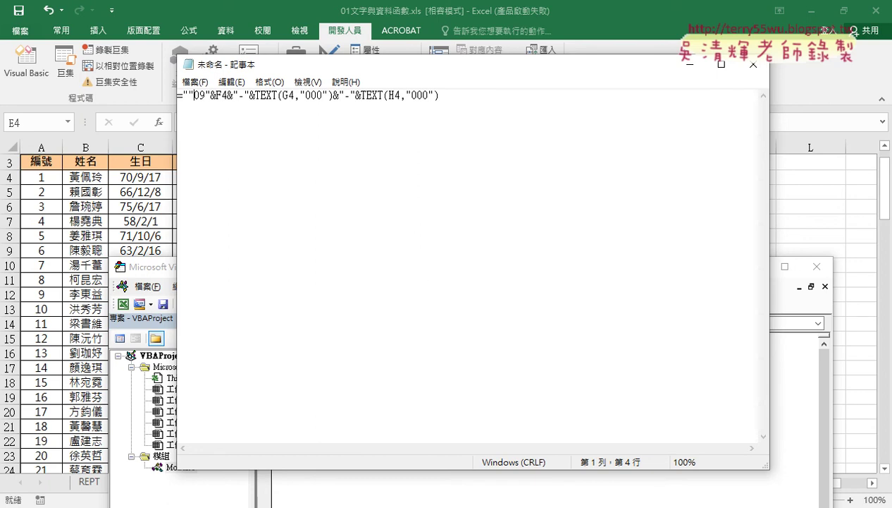
key("BackSpace")
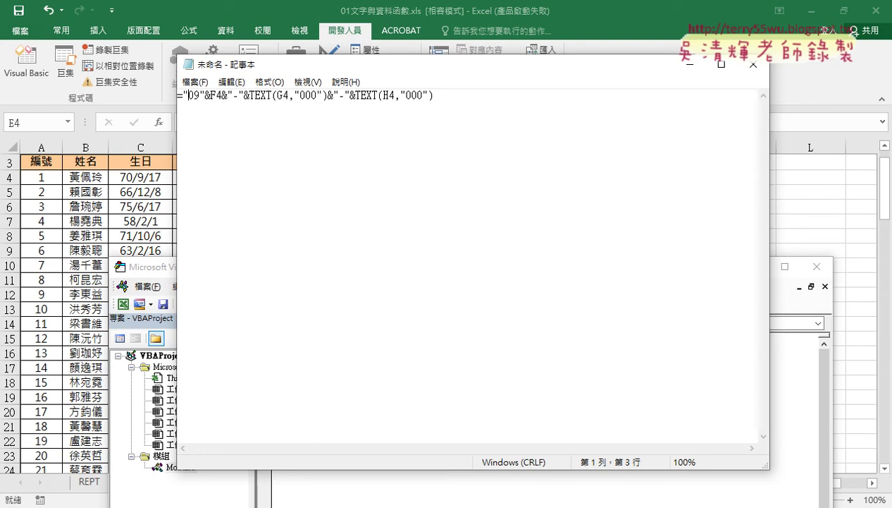
type("\"")
key("Right")
key("Right")
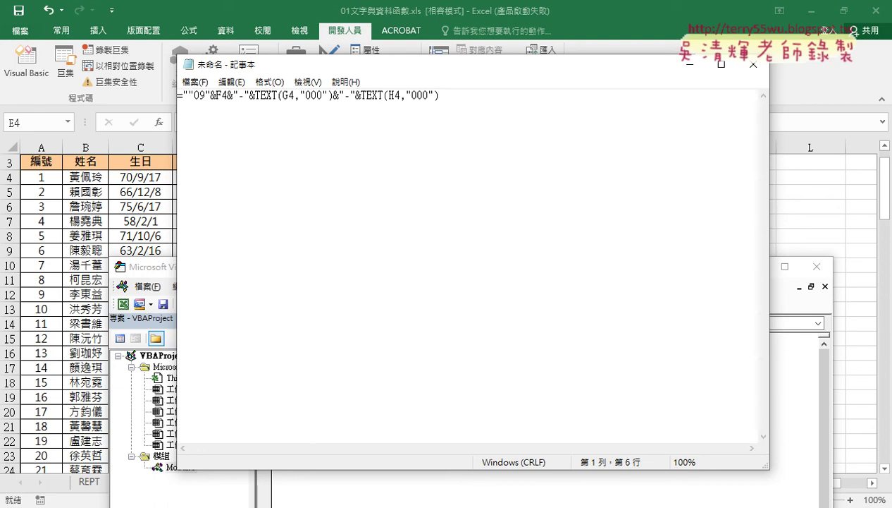
type("\"")
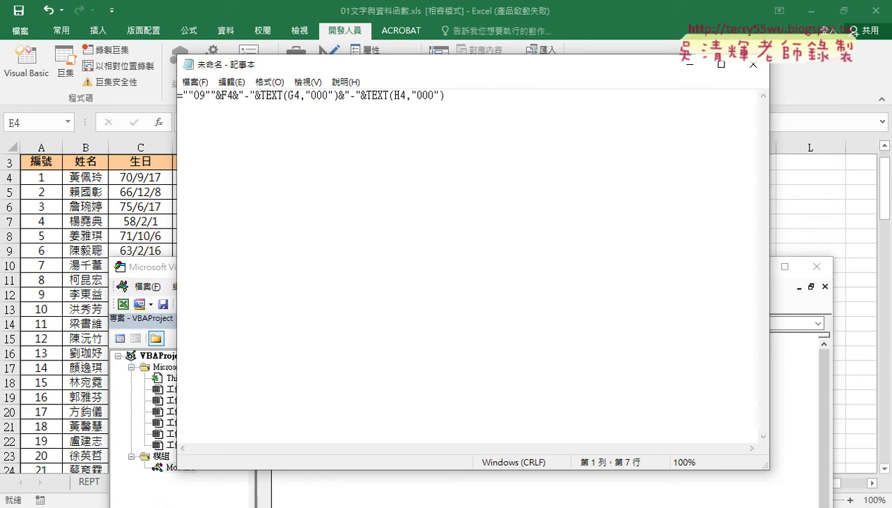
key("BackSpace")
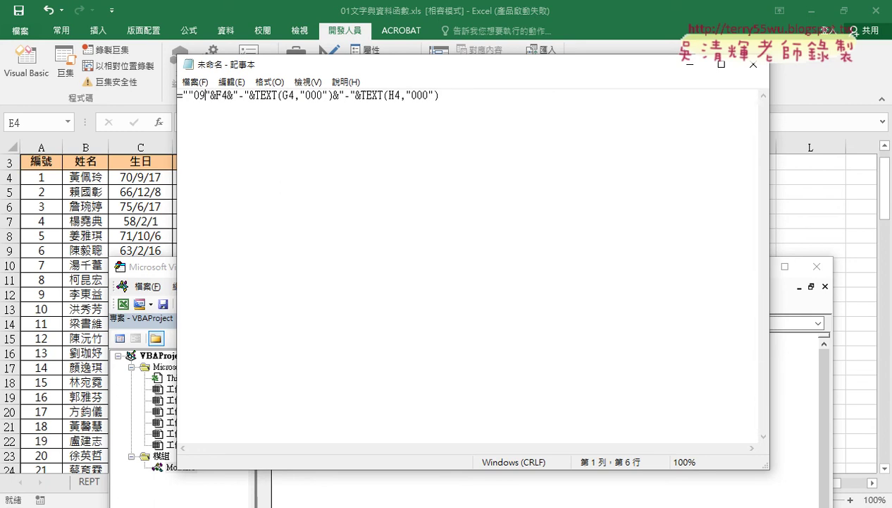
key("Left")
key("Left")
key("Left")
key("Delete")
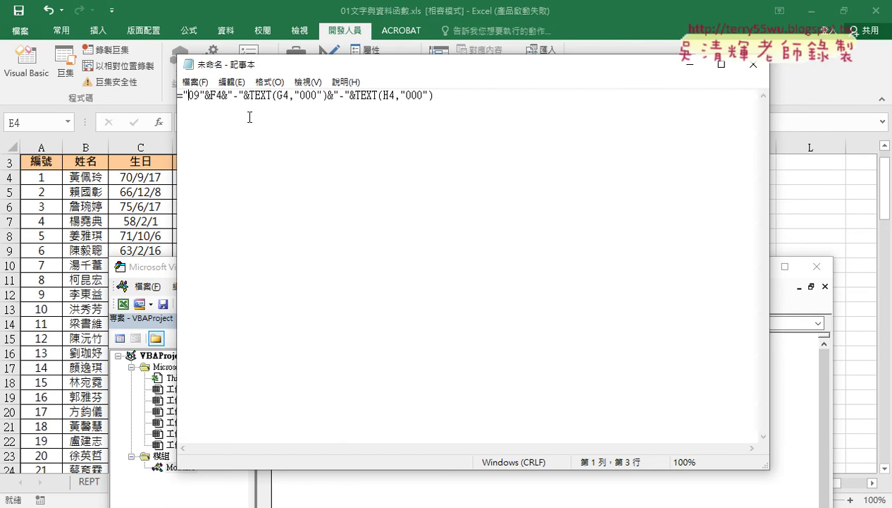
Step: Replace every " with "" in the Notepad formula using Replace All
left_click(229, 83)
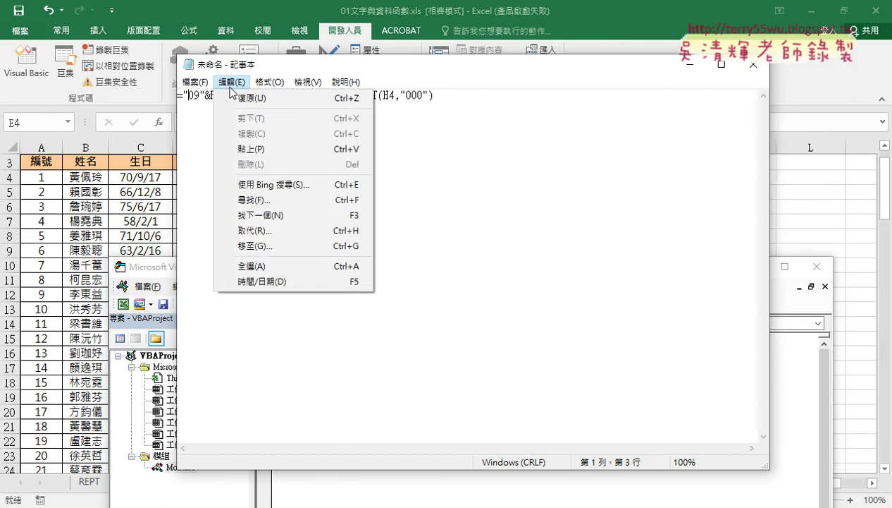
left_click(261, 232)
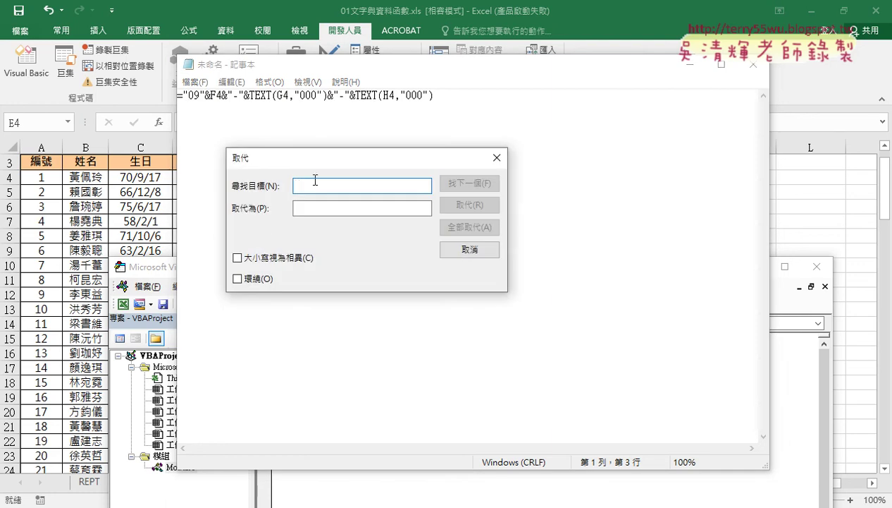
type("\"")
key("Tab")
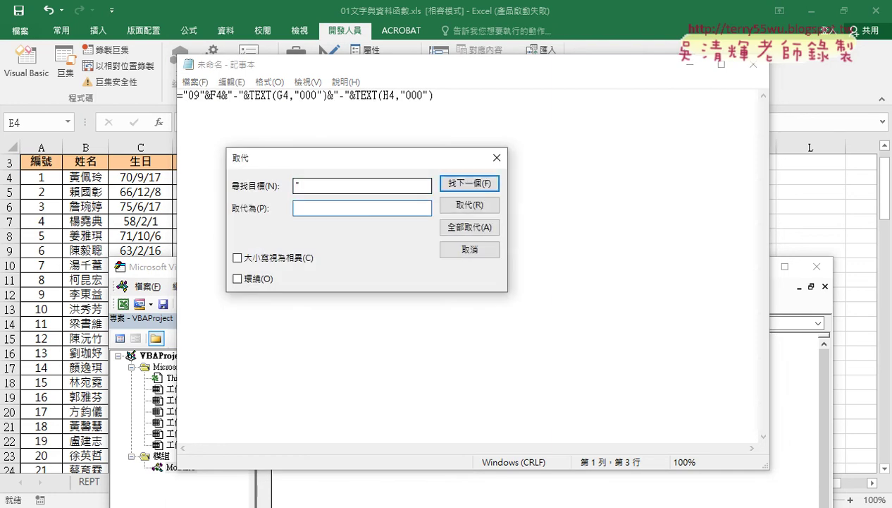
type("\"\"")
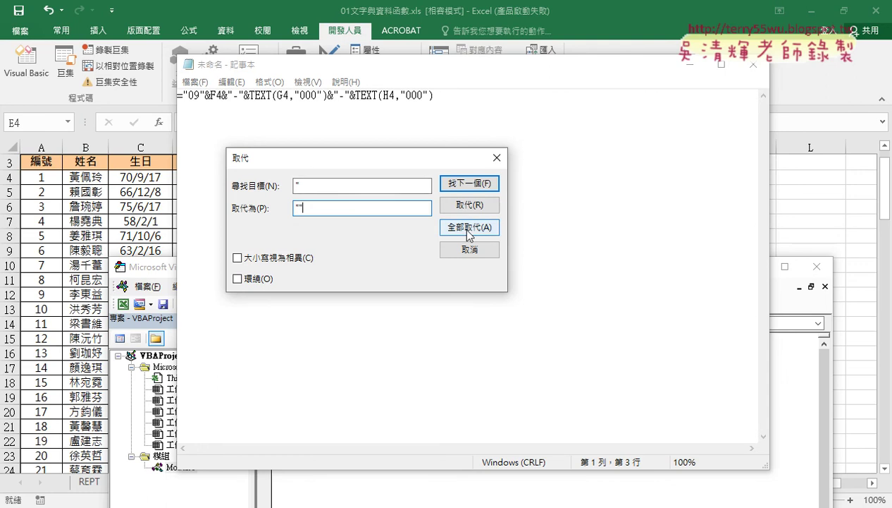
left_click(467, 229)
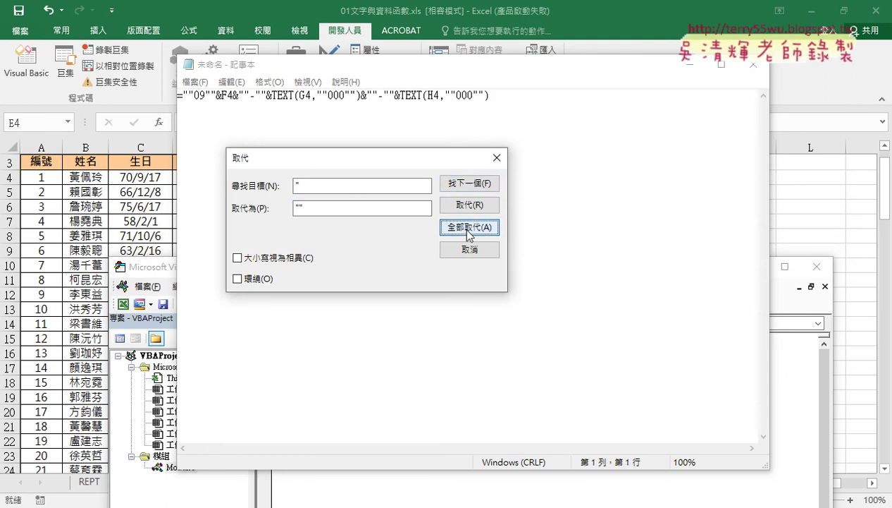
left_click(470, 250)
Step: Copy the whole doubled-quote formula line and minimize Notepad
mouse_move(195, 95)
left_mouse_down()
mouse_move(184, 95)
mouse_move(206, 95)
left_mouse_up()
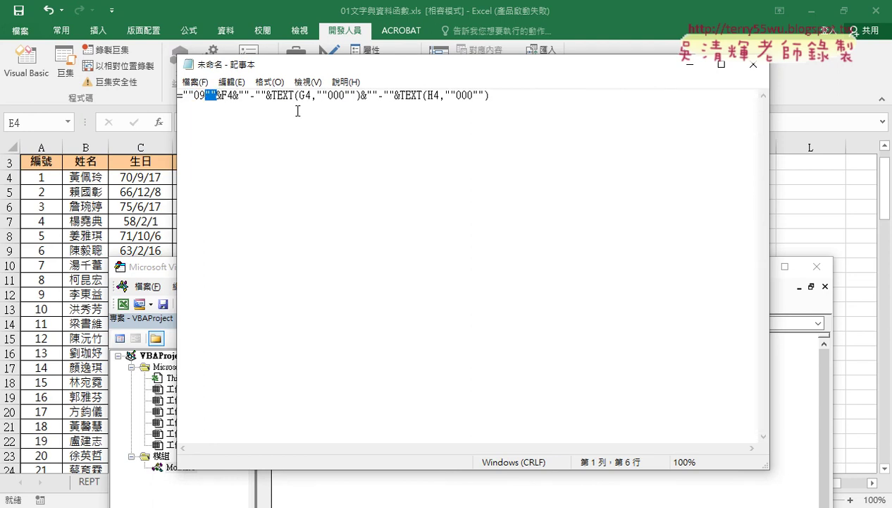
left_click_drag(492, 95, 153, 92)
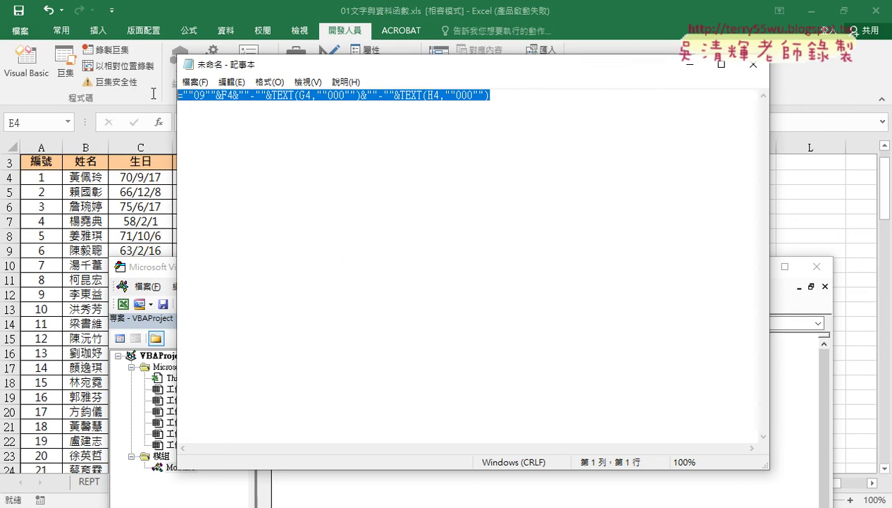
right_click(263, 103)
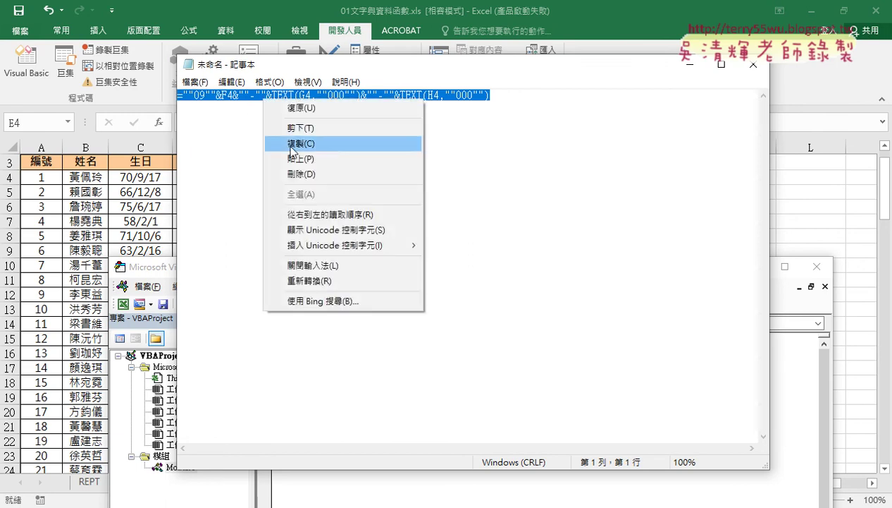
left_click(292, 143)
left_click(690, 64)
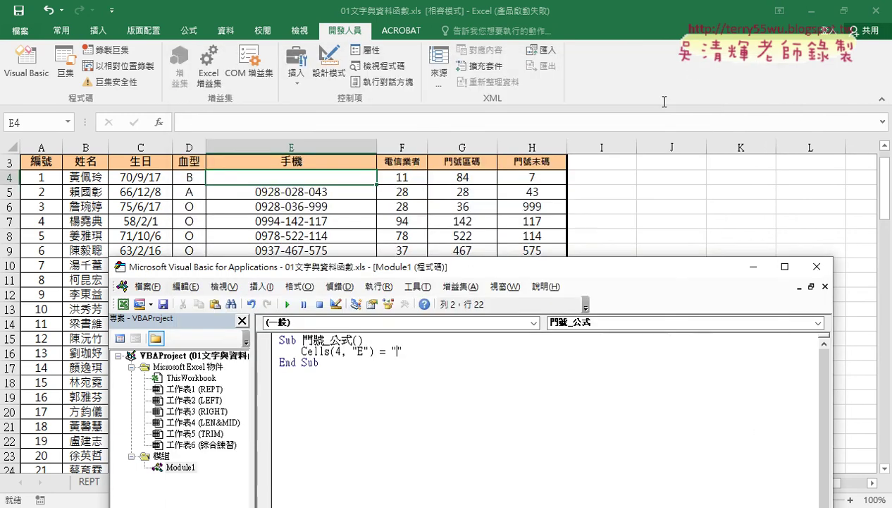
key("Left")
key("Left")
key("ctrl+v")
left_click(462, 376)
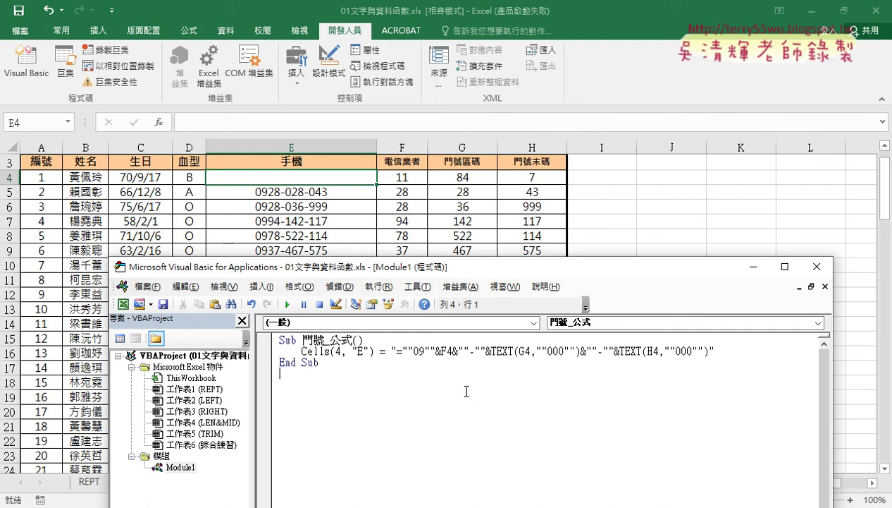
left_click_drag(490, 267, 691, 221)
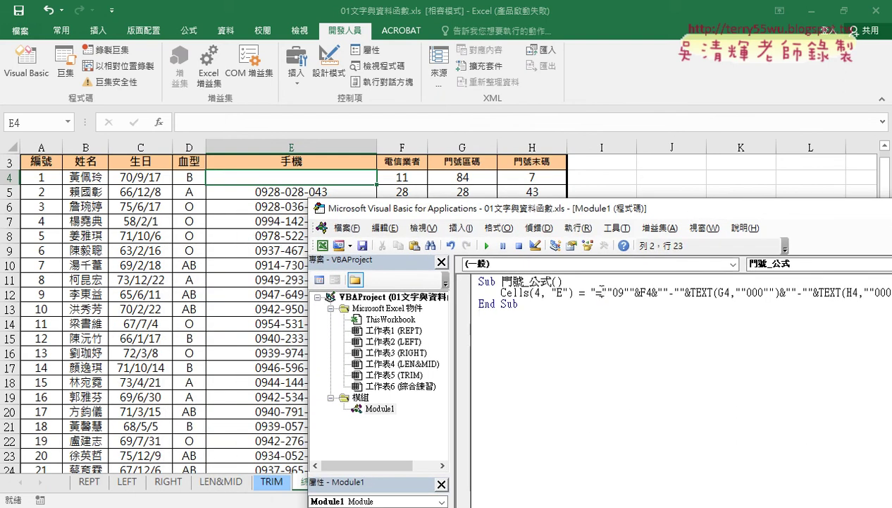
left_click_drag(601, 291, 612, 291)
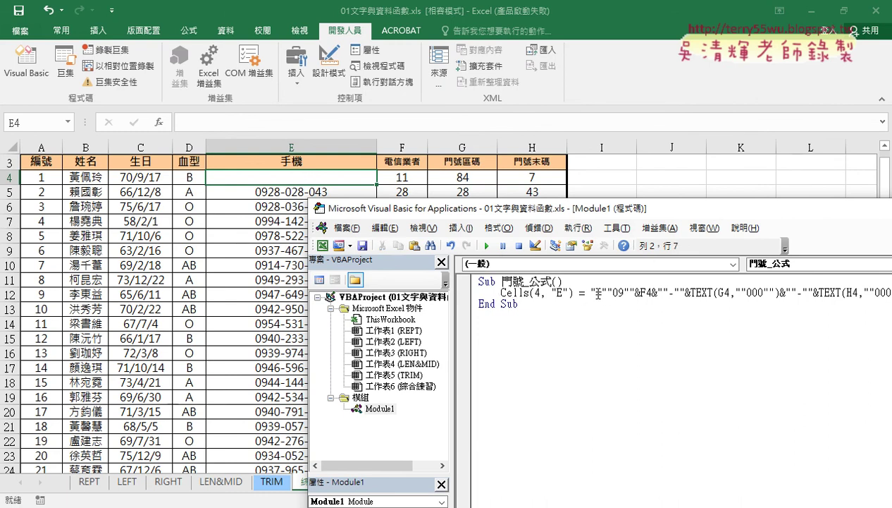
left_click_drag(591, 291, 770, 291)
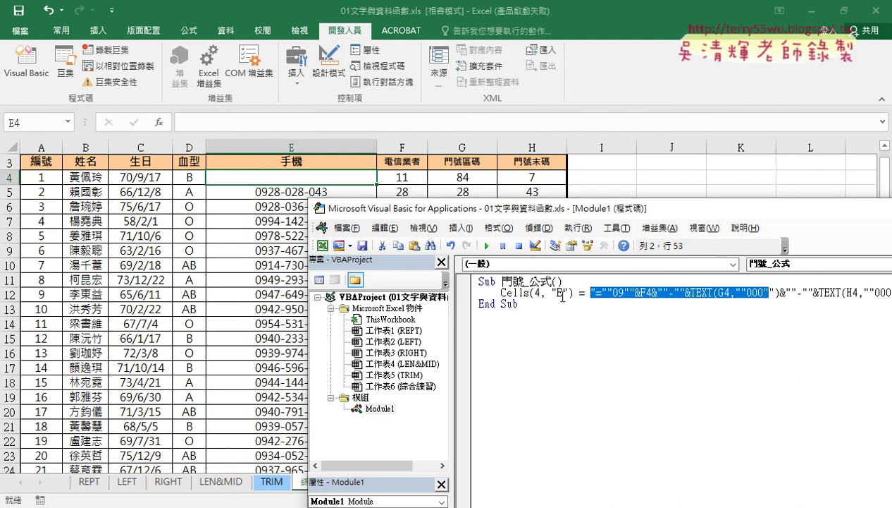
left_click(535, 289)
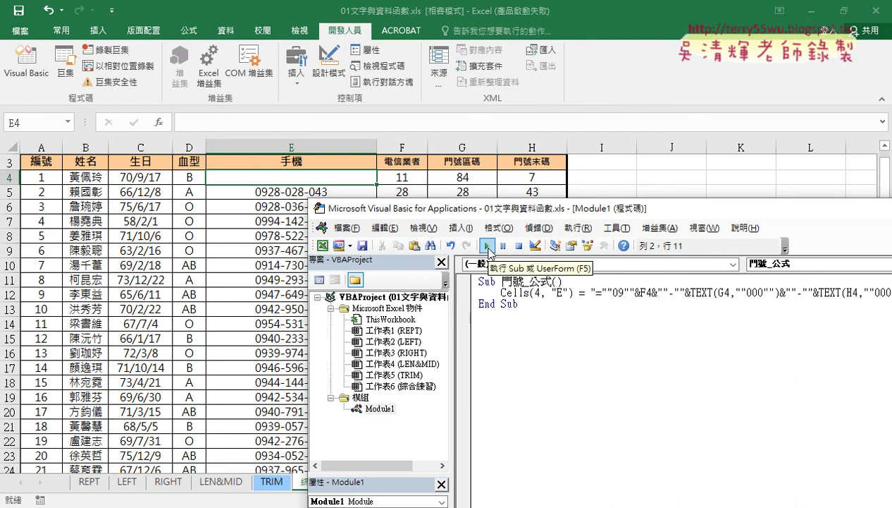
left_click(487, 246)
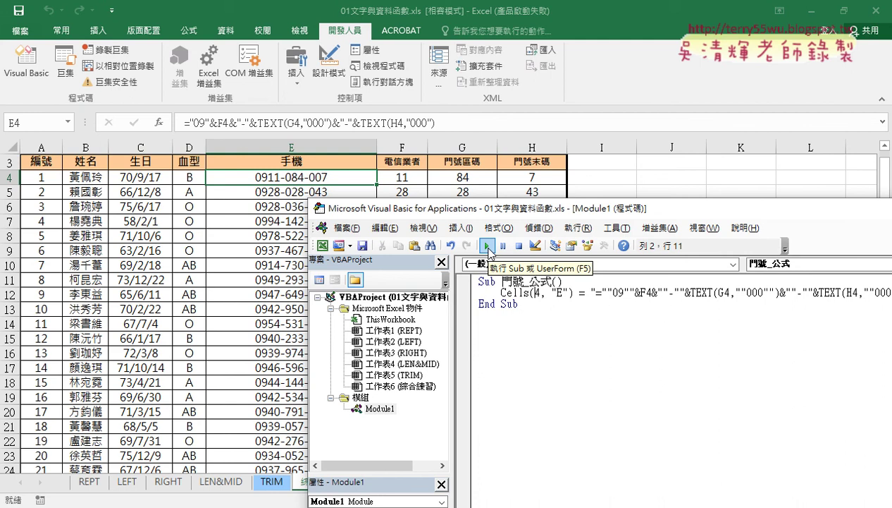
left_click(487, 249)
left_click_drag(598, 298, 818, 304)
mouse_move(617, 305)
left_mouse_down()
mouse_move(604, 336)
mouse_move(537, 300)
mouse_move(564, 310)
left_mouse_up()
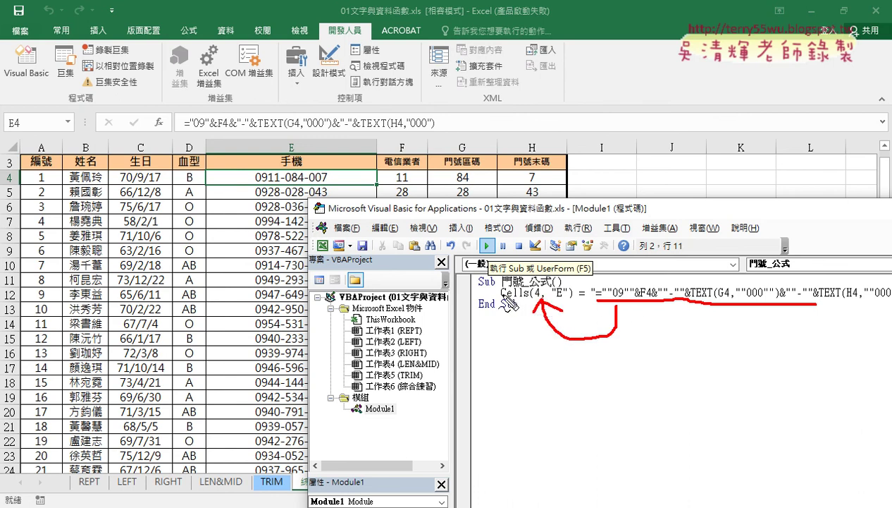
mouse_move(507, 301)
left_mouse_down()
mouse_move(319, 189)
mouse_move(333, 190)
left_mouse_up()
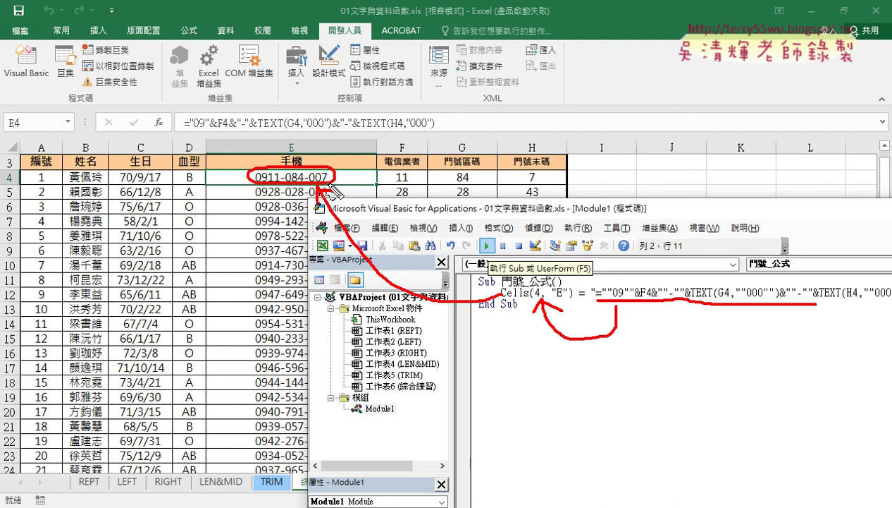
left_click_drag(600, 304, 607, 299)
left_click_drag(186, 127, 195, 127)
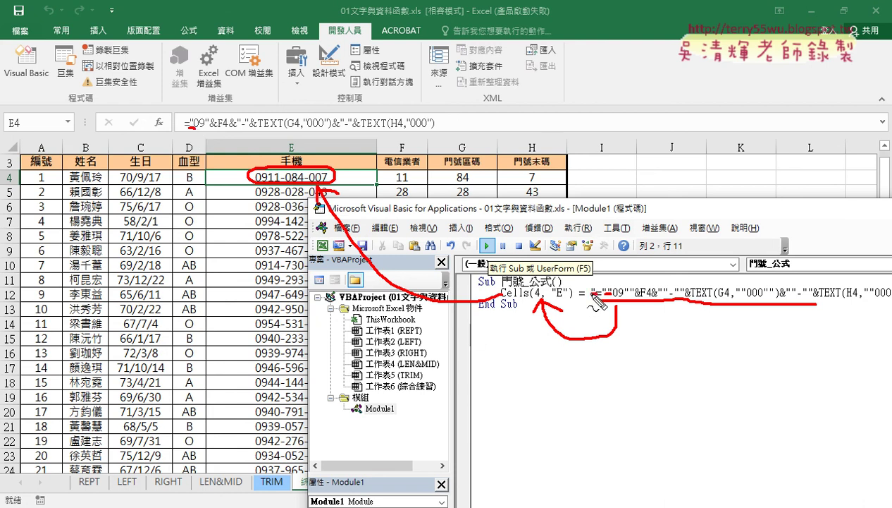
left_click_drag(593, 295, 594, 290)
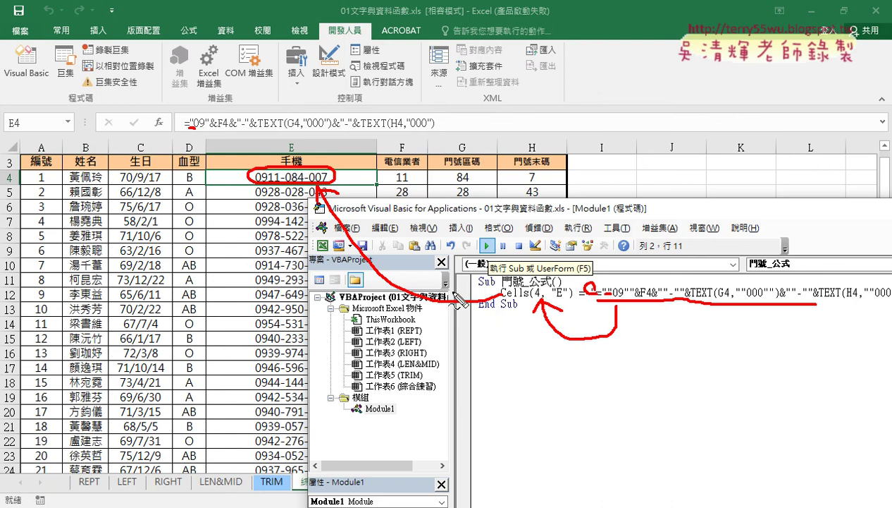
key("Escape")
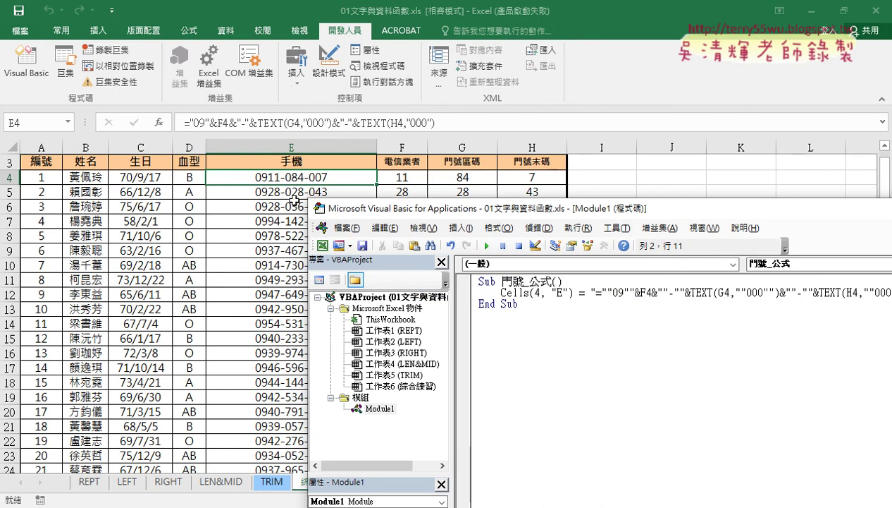
Step: Clear the phone numbers in column E from E5 down to the last row
left_click(295, 197)
key("ctrl+shift+Down")
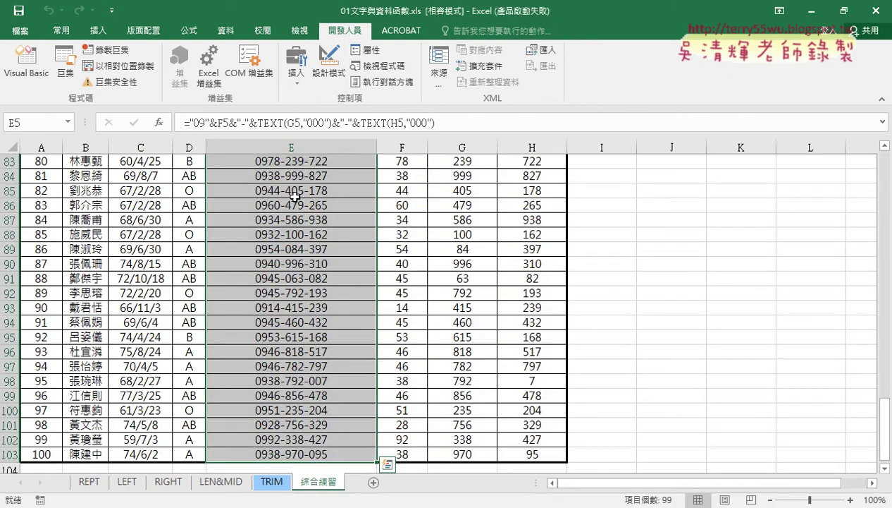
scroll(295, 195, "up", 20)
key("Delete")
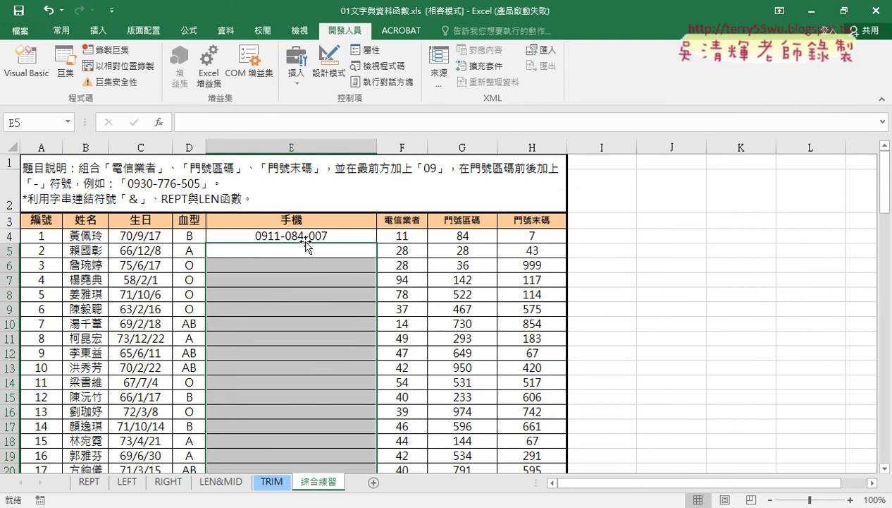
Step: Select E4 and, in the Visual Basic editor, highlight the start of the macro's formula string
left_click(303, 238)
left_click(46, 87)
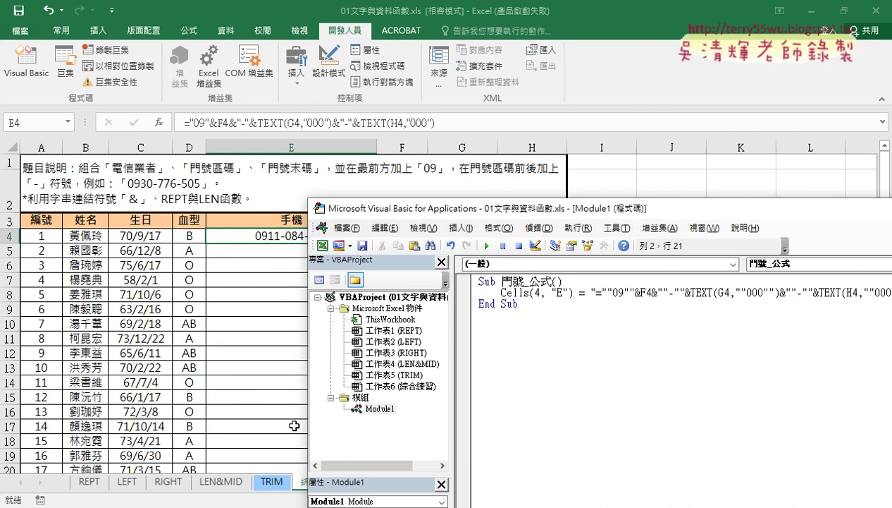
left_click_drag(596, 292, 710, 294)
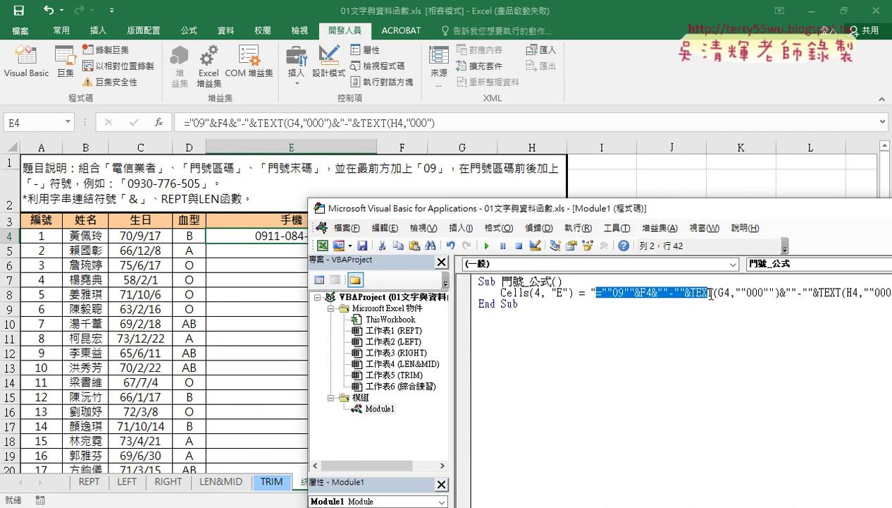